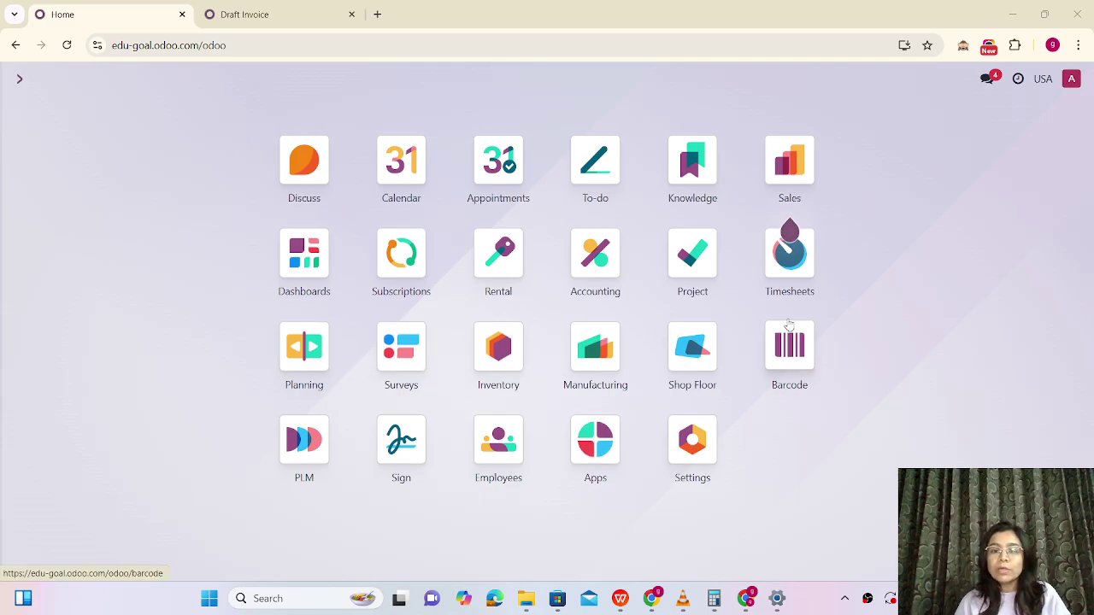
Open the 100101 Outstanding Payment account linked to the Bank journal's Manual Payment outgoing method
click(601, 276)
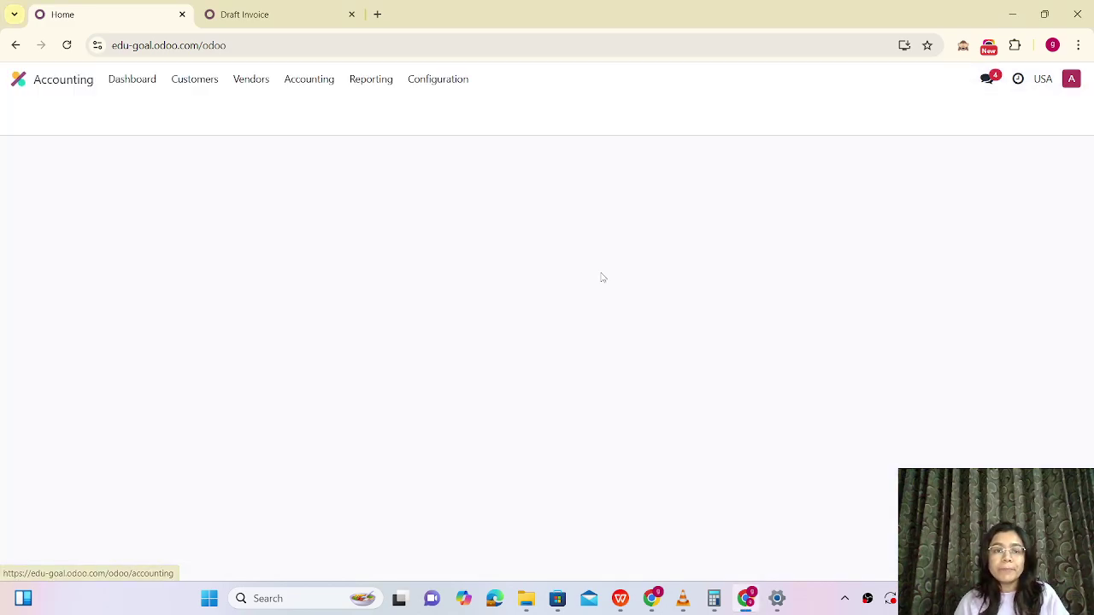
click(440, 82)
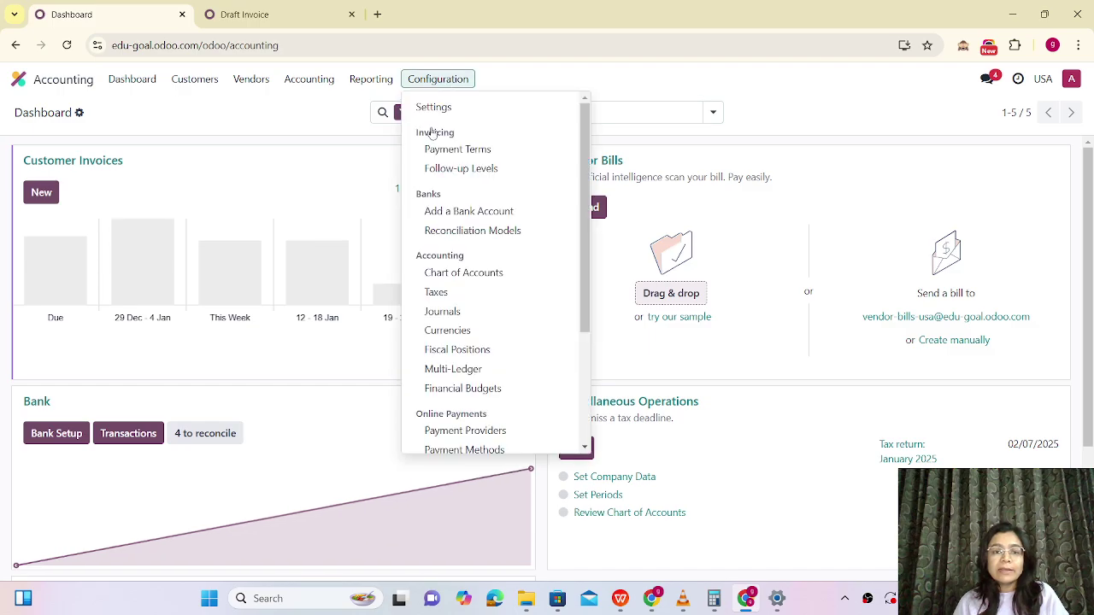
click(432, 314)
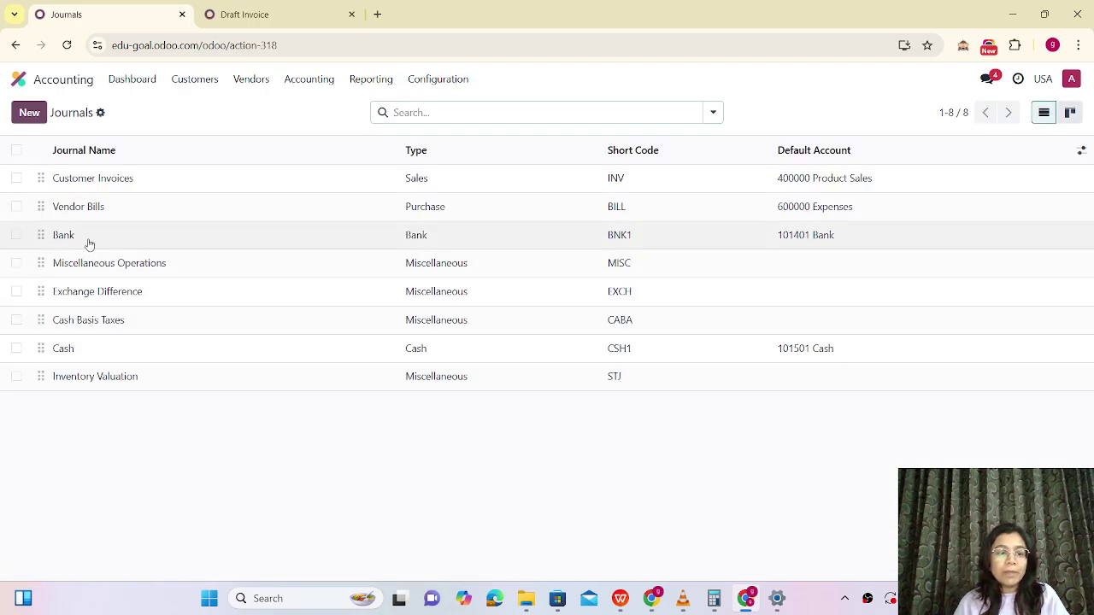
click(90, 243)
click(278, 259)
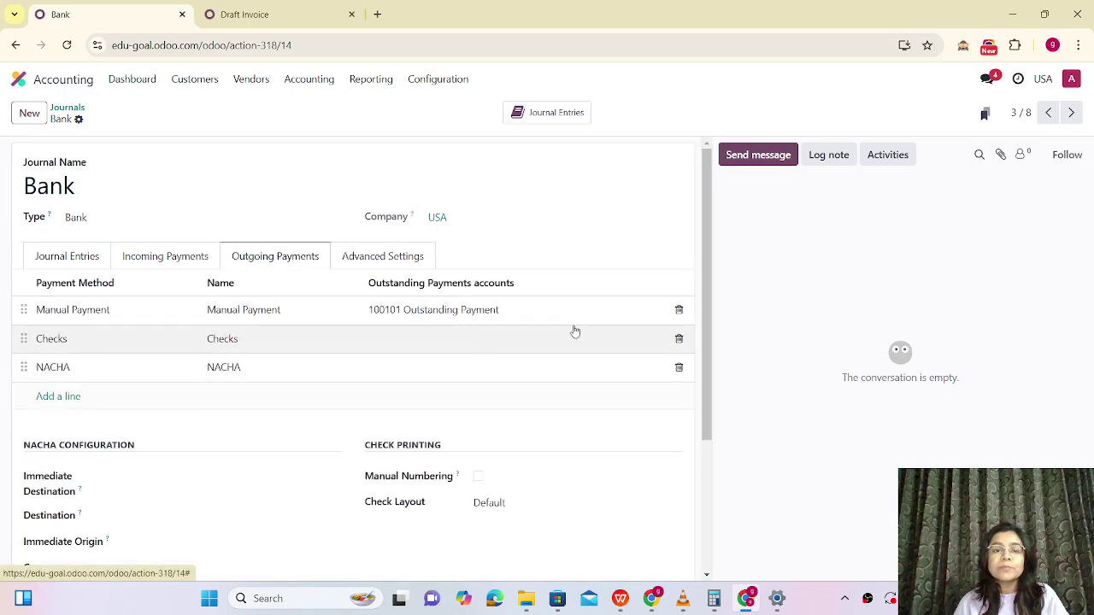
click(472, 312)
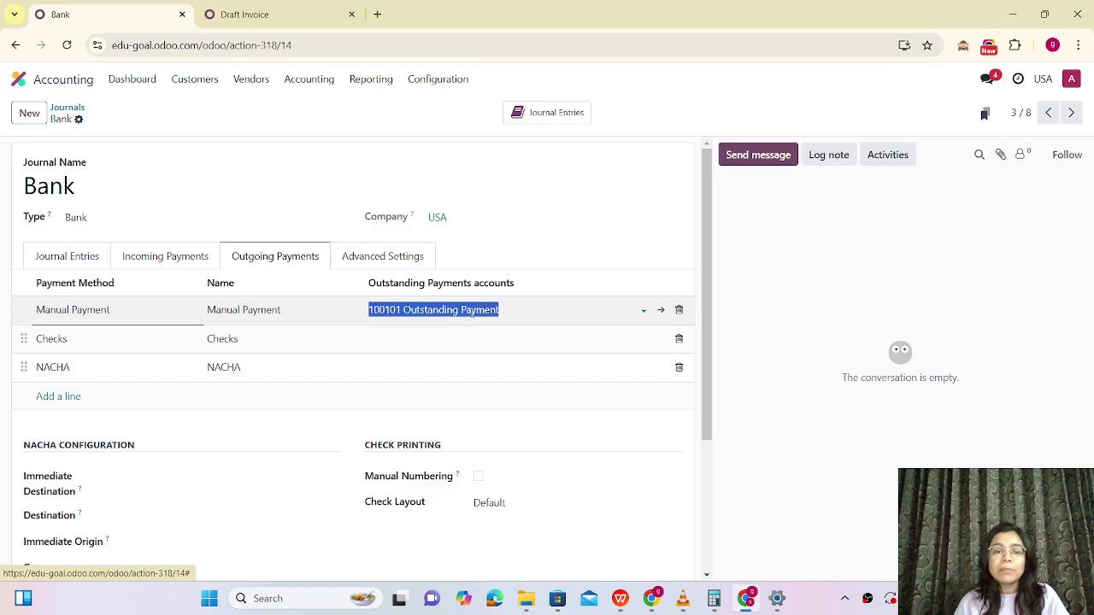
click(663, 311)
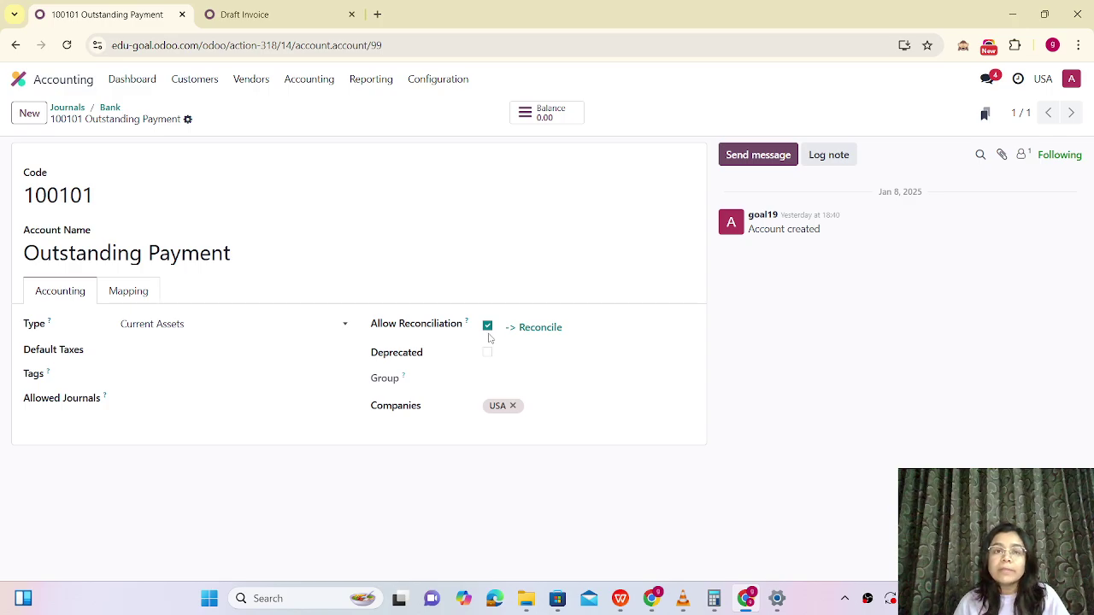
Add a new 01/09/2025 line in the Bank journal's transactions list and start its customer-payment label
click(19, 78)
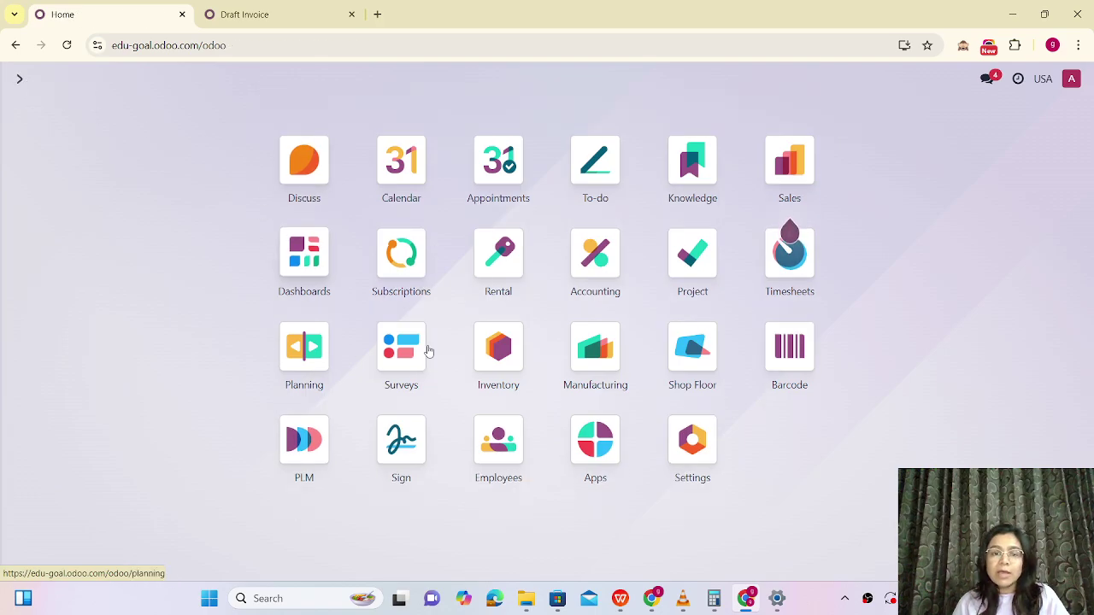
click(595, 252)
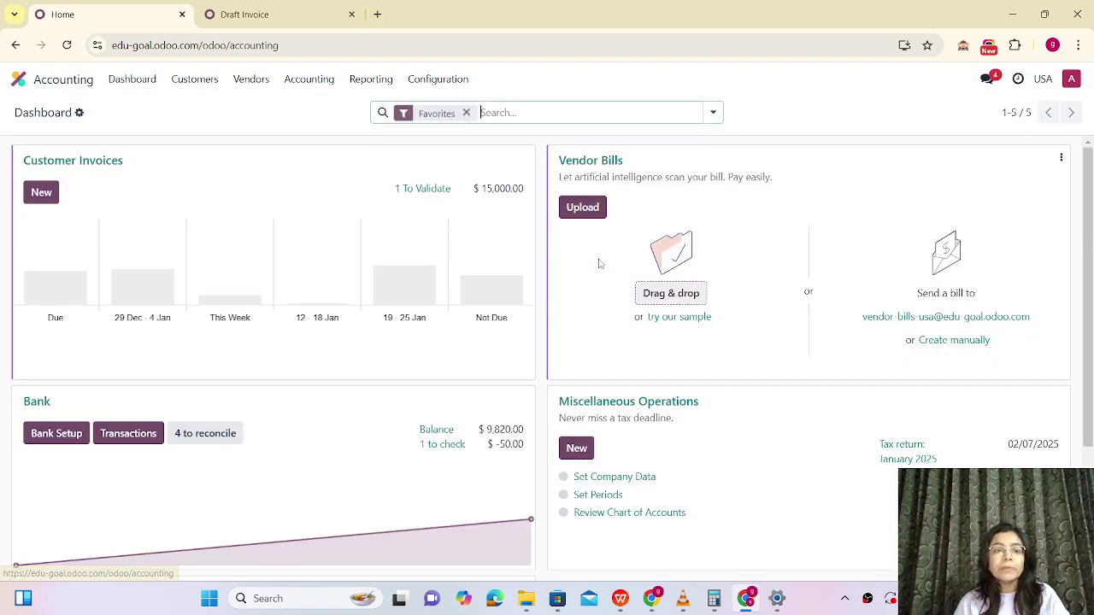
scroll(122, 449, down, 1)
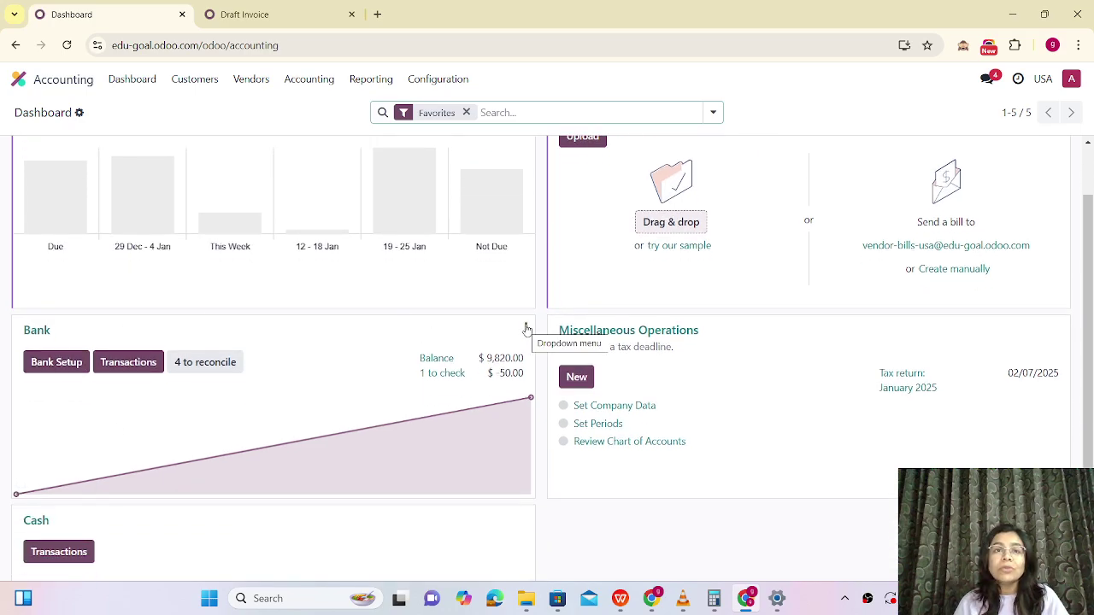
click(525, 328)
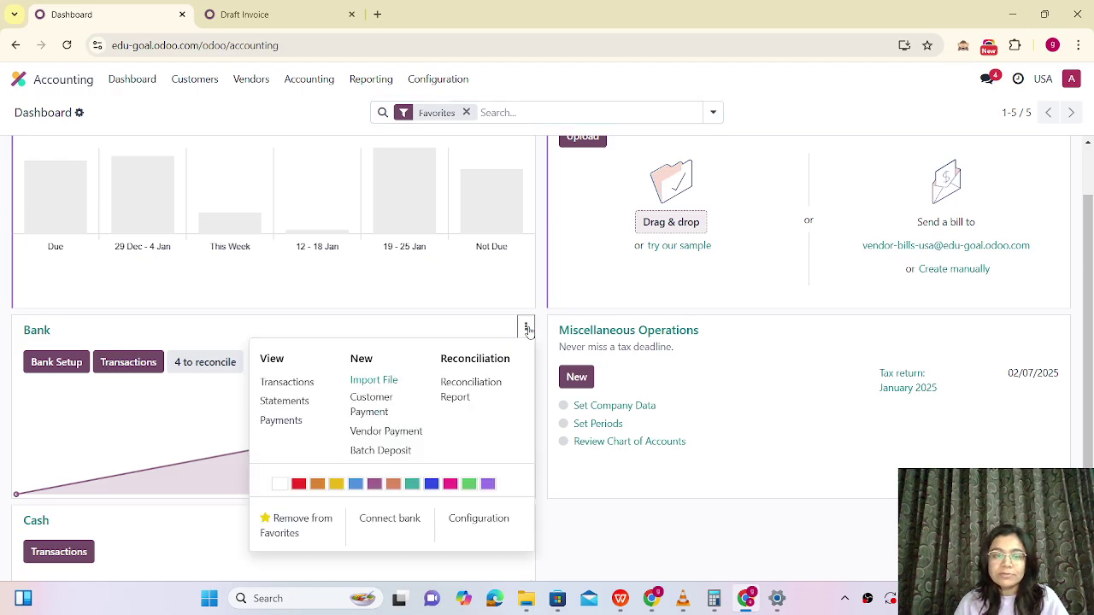
click(293, 385)
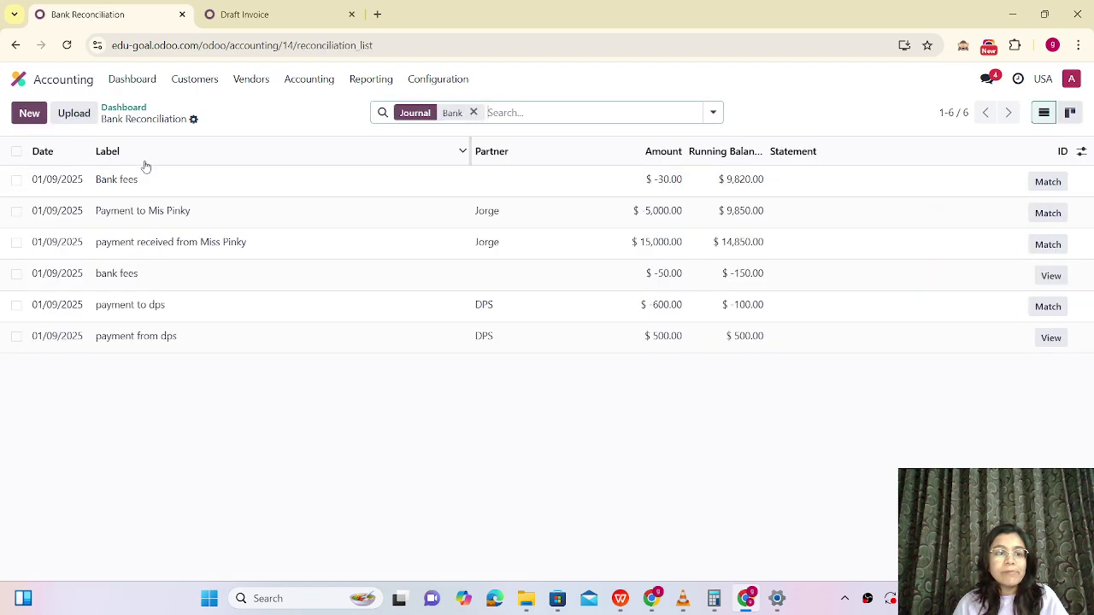
click(31, 114)
click(169, 181)
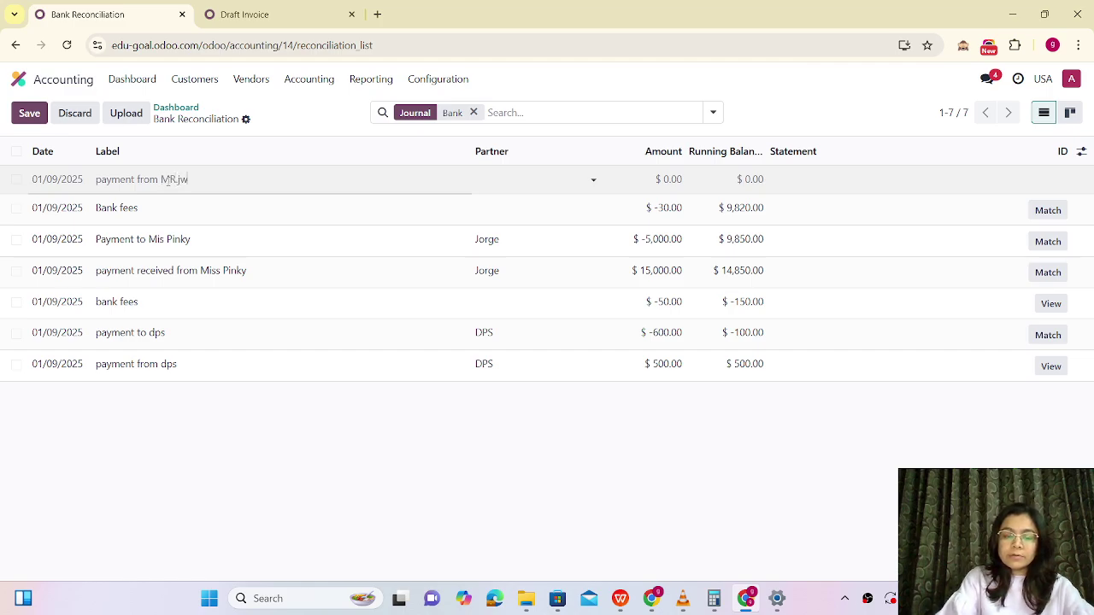
Complete the transaction with a newly created customer partner and amount 15000, then save it
key(BackSpace)
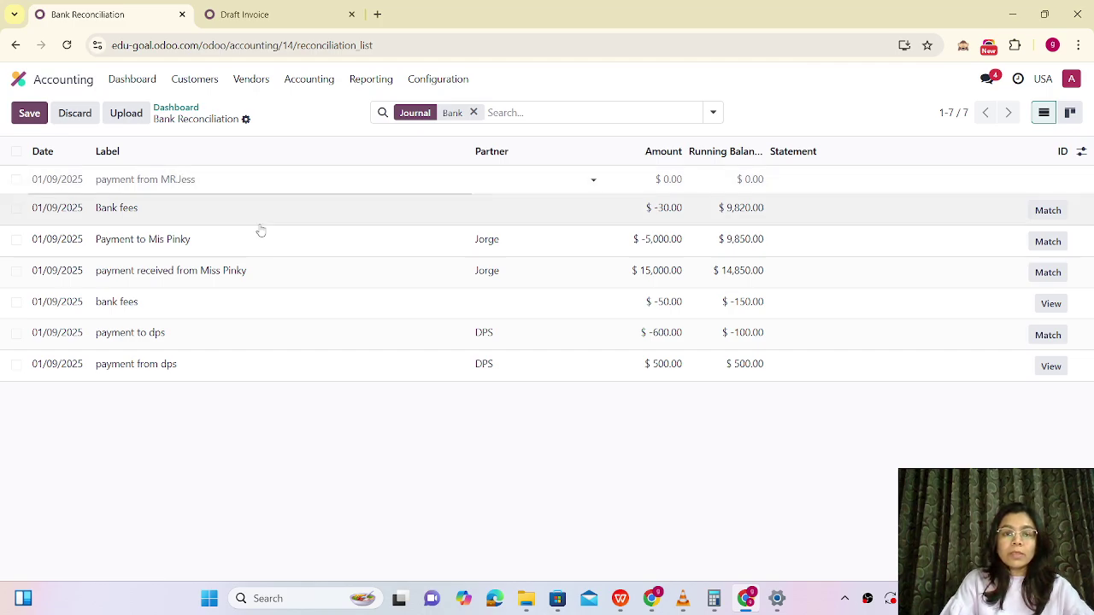
click(484, 176)
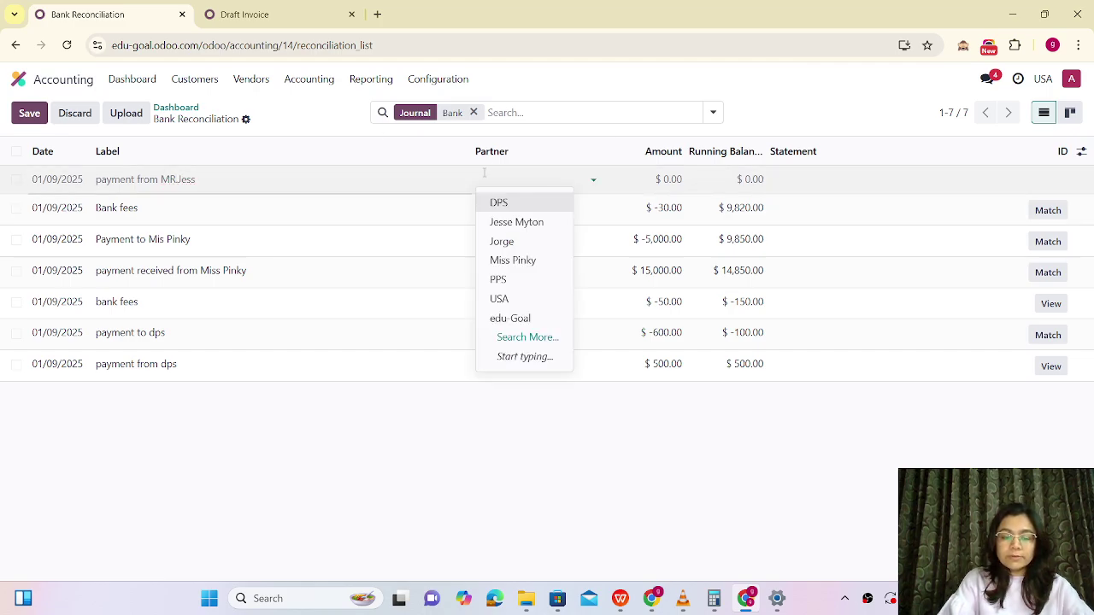
text(Jess)
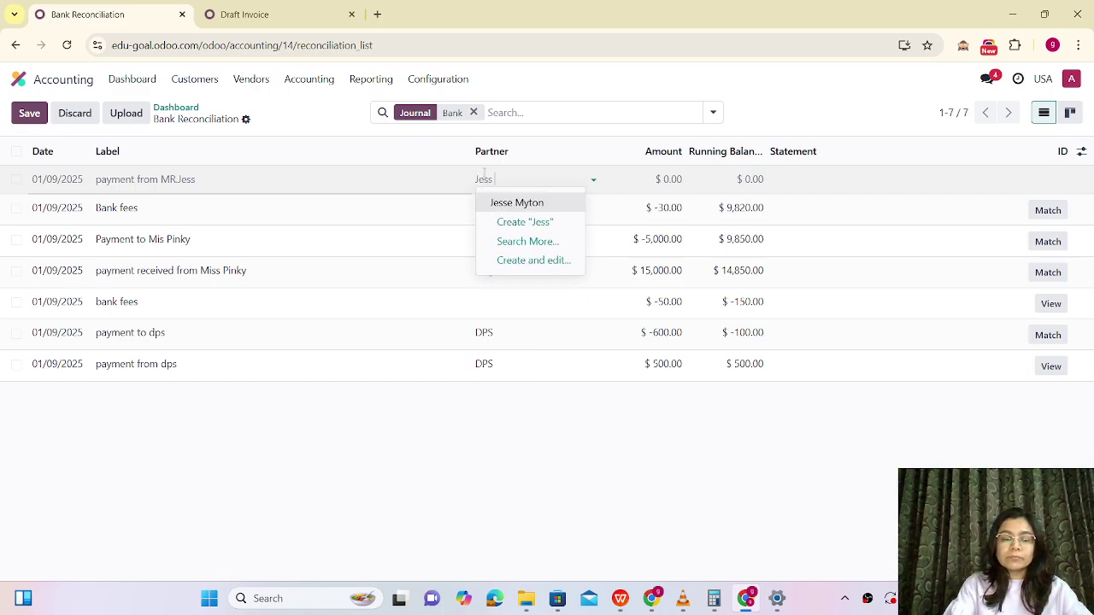
text( T)
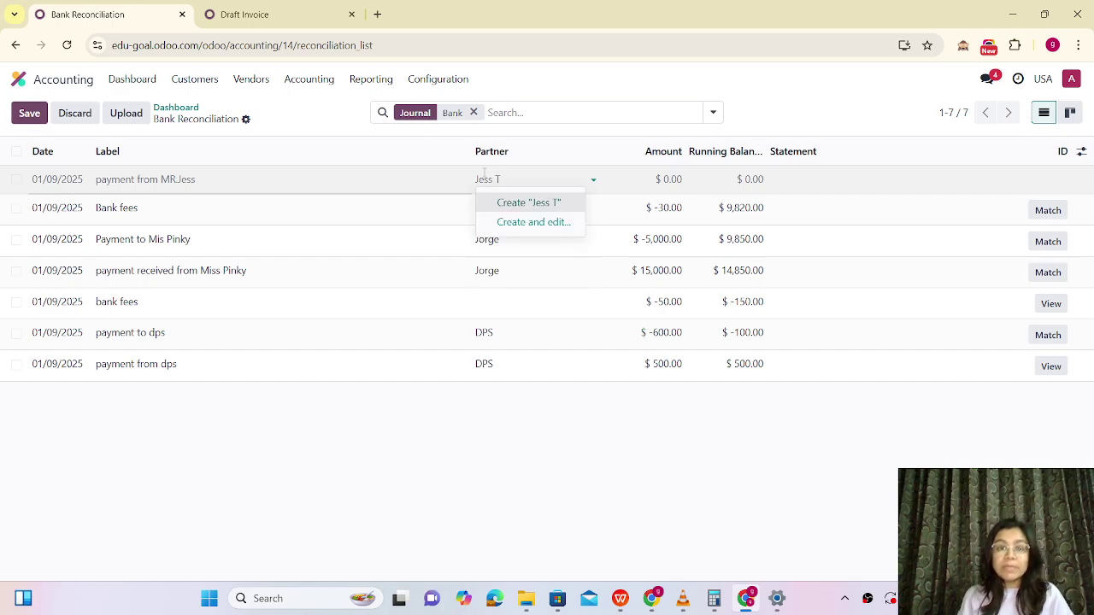
click(554, 203)
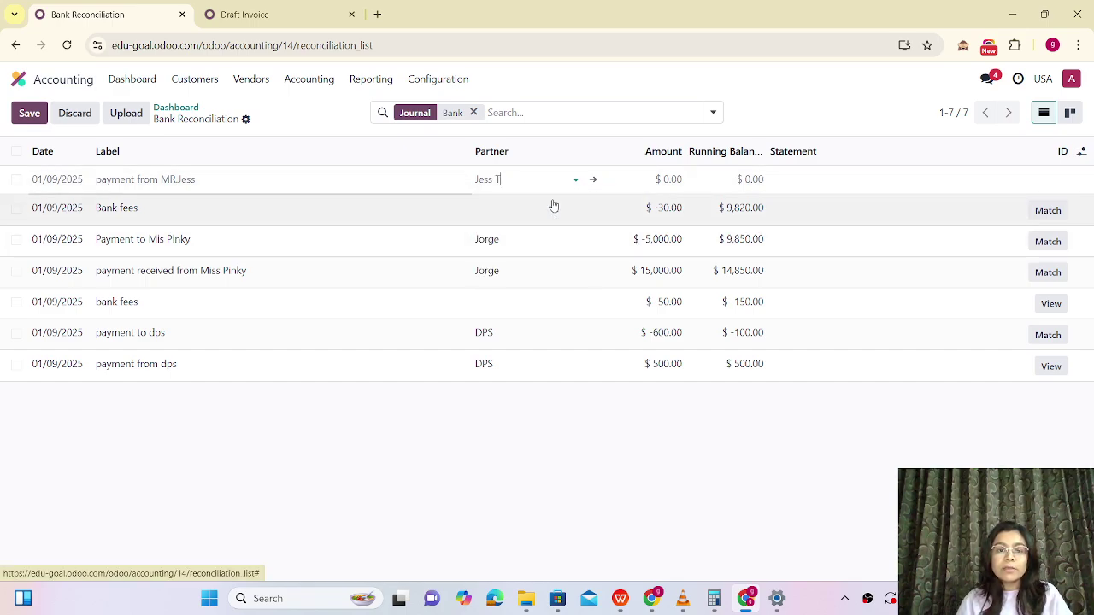
click(661, 179)
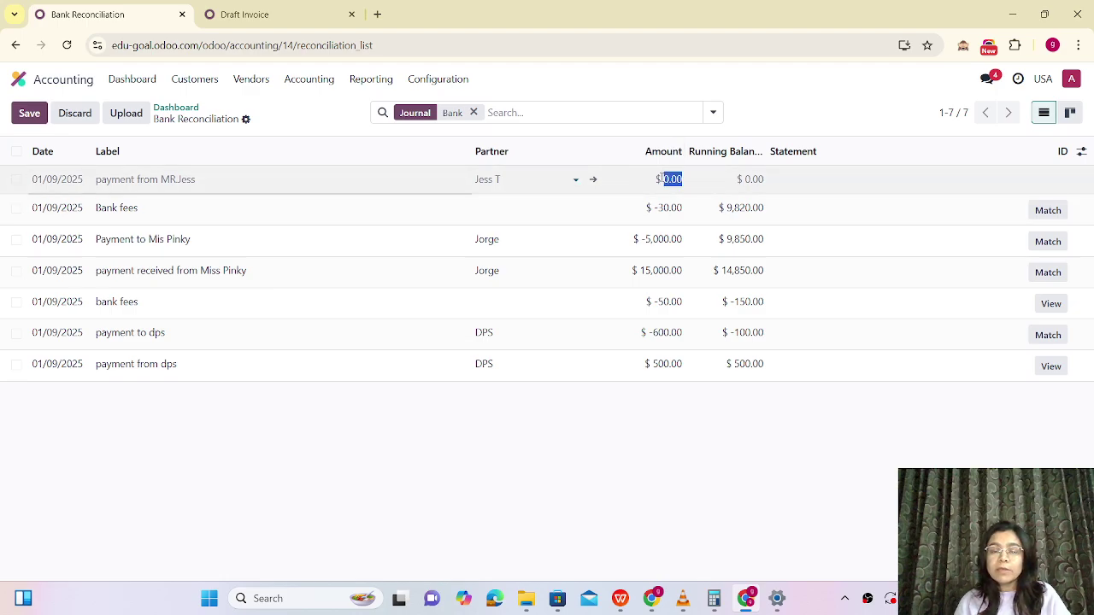
text(15000)
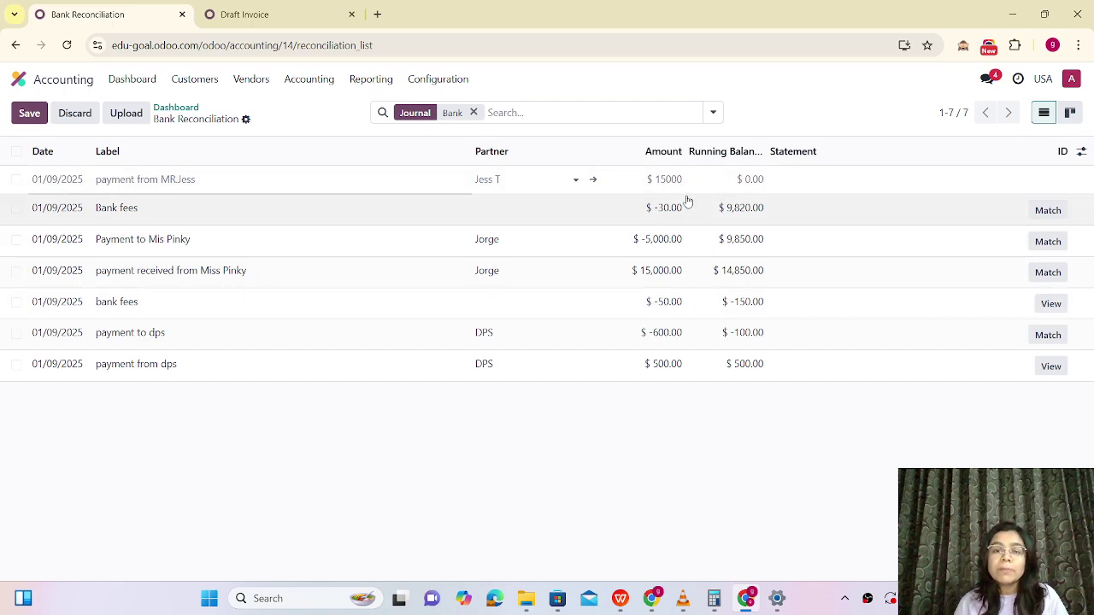
click(35, 118)
click(30, 116)
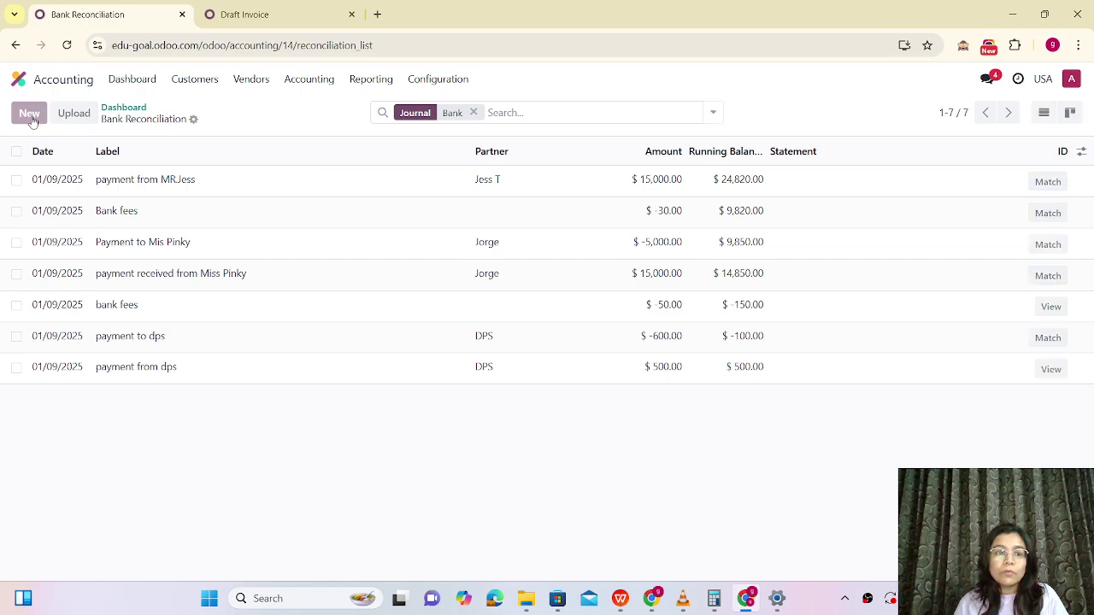
Add and save an outgoing 'Payment to' line for the same partner with amount -500
click(152, 180)
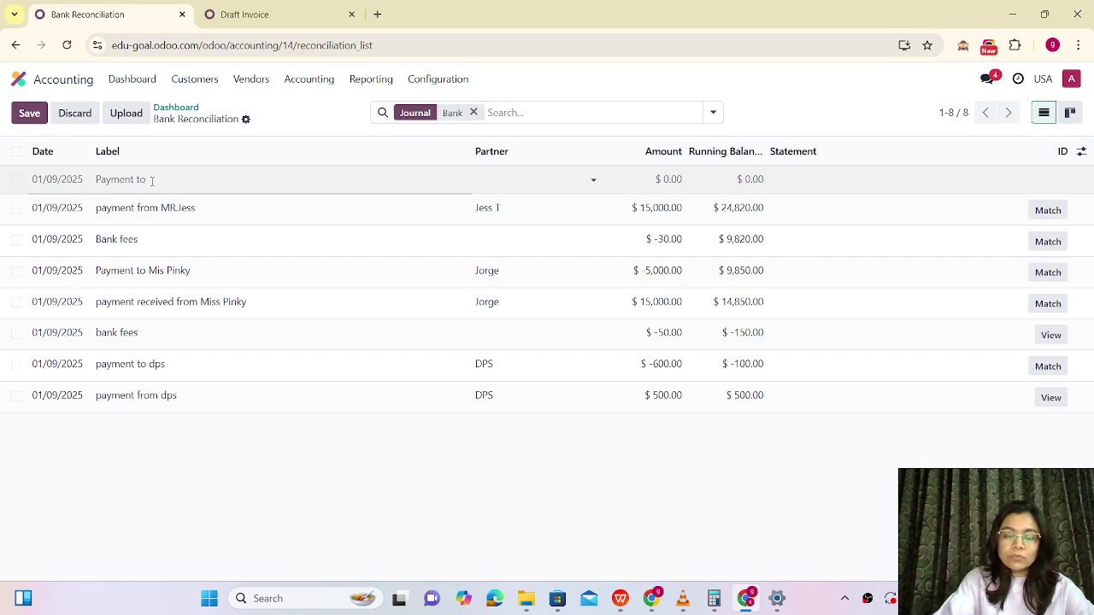
text(Payment to Jess)
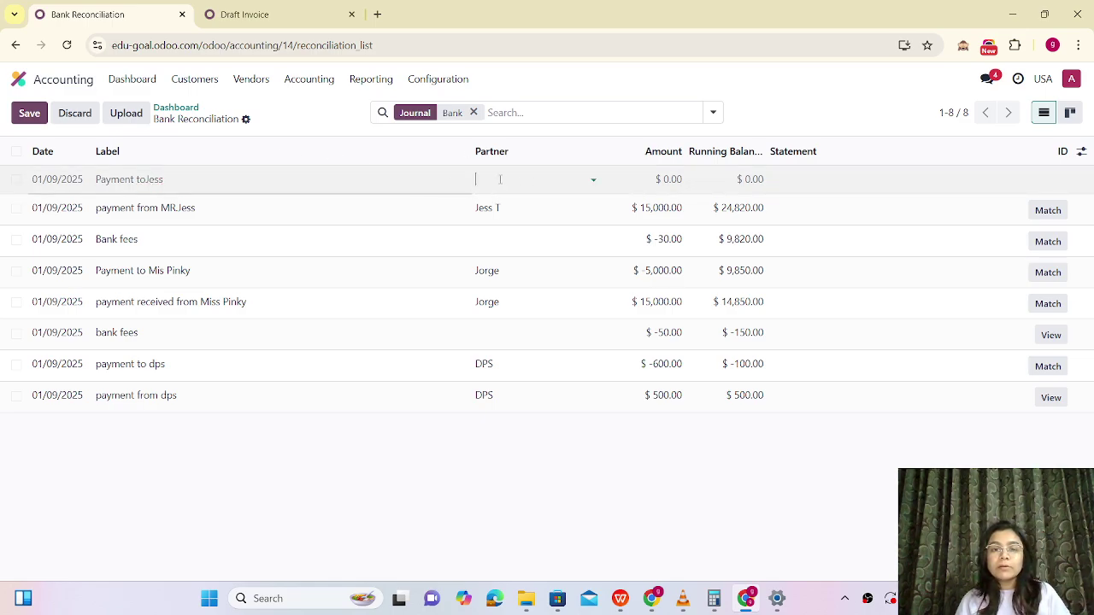
click(500, 178)
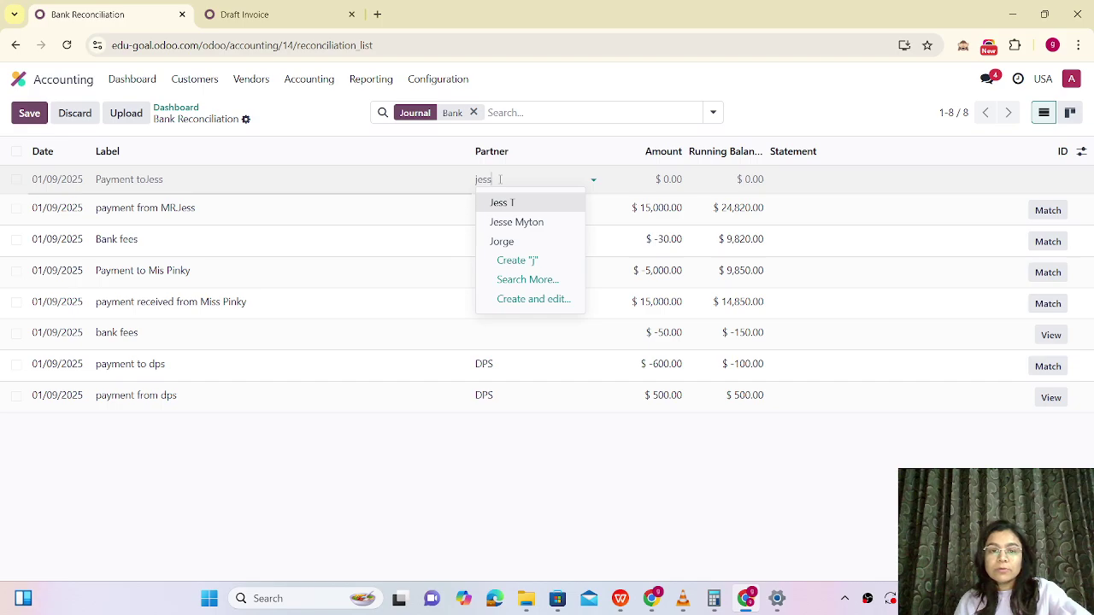
click(504, 203)
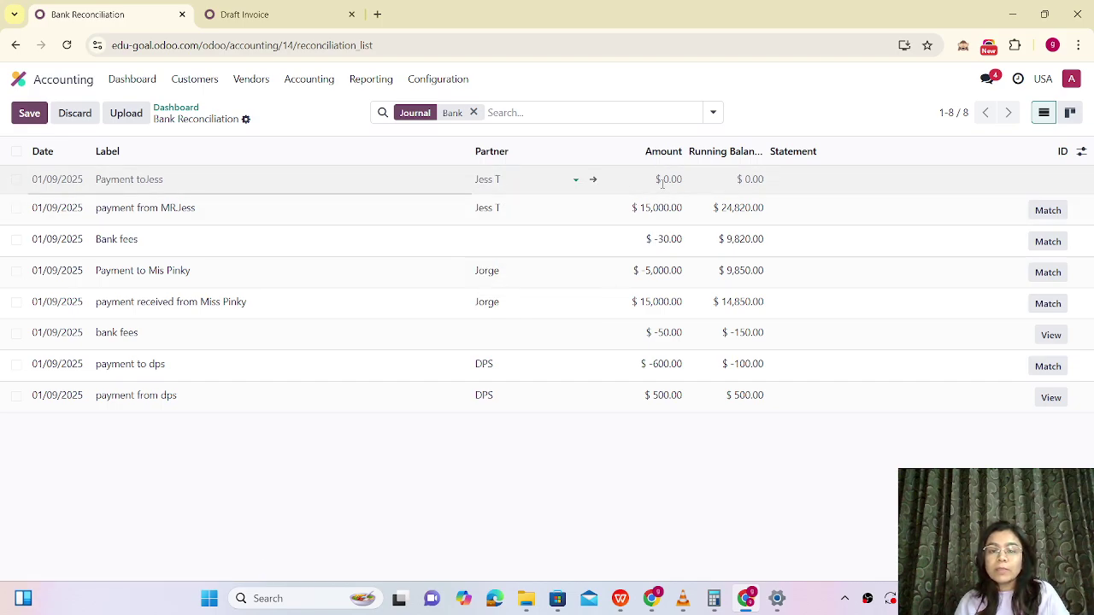
click(663, 179)
text(-)
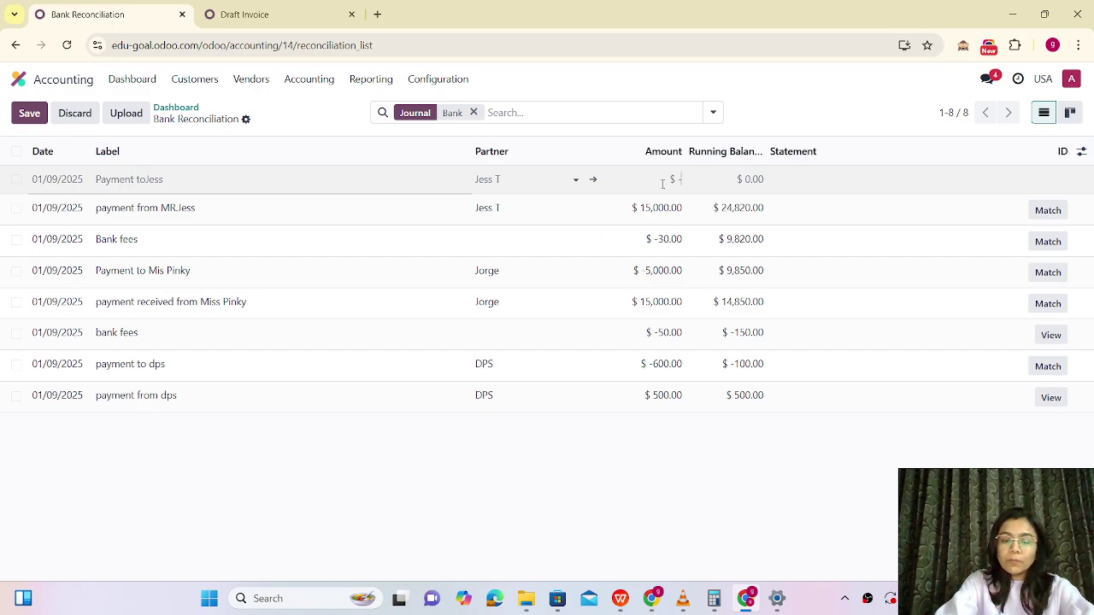
text(500)
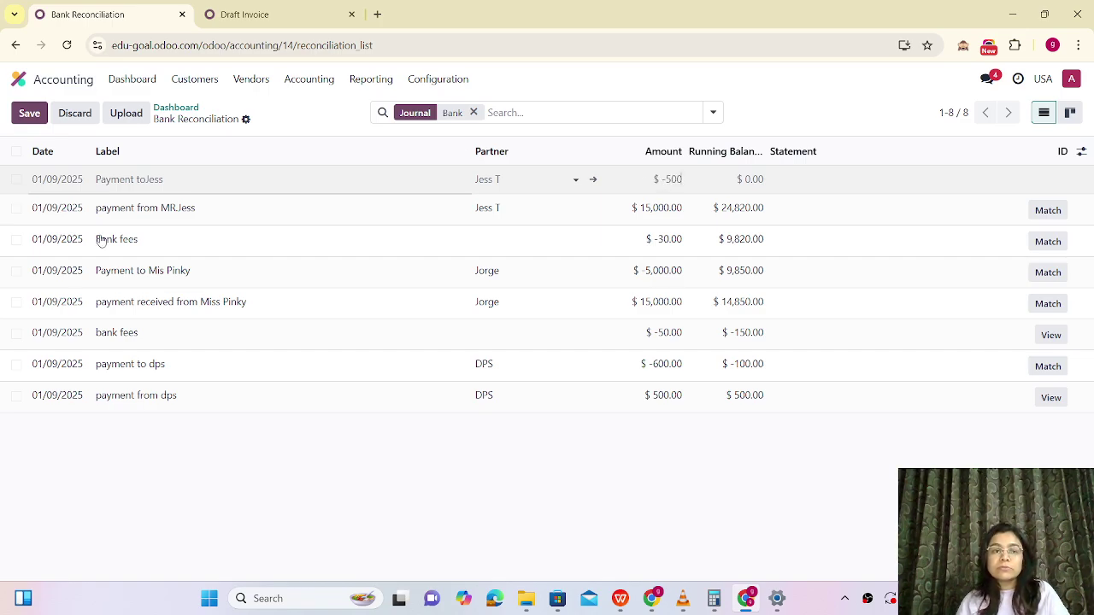
click(24, 117)
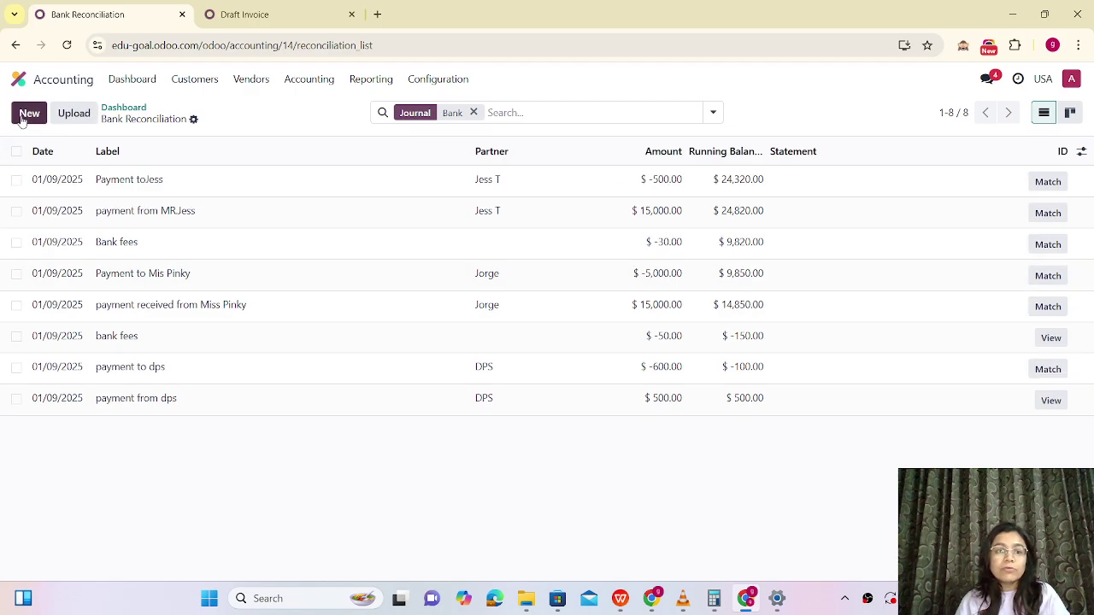
Add and save a Bank fees line with amount -30
click(25, 113)
click(136, 175)
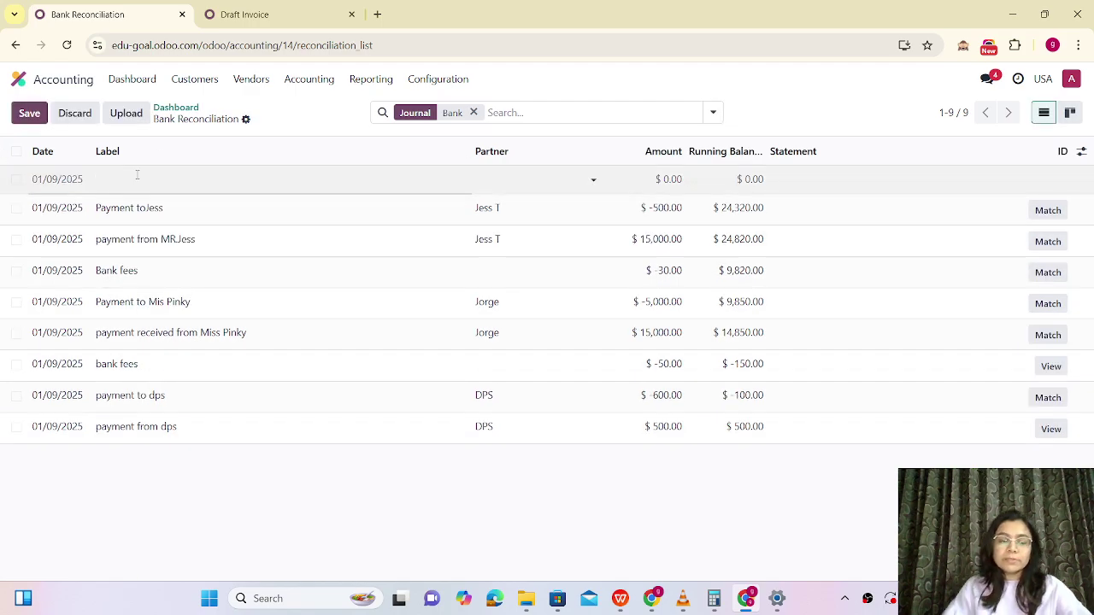
text(Bank fees)
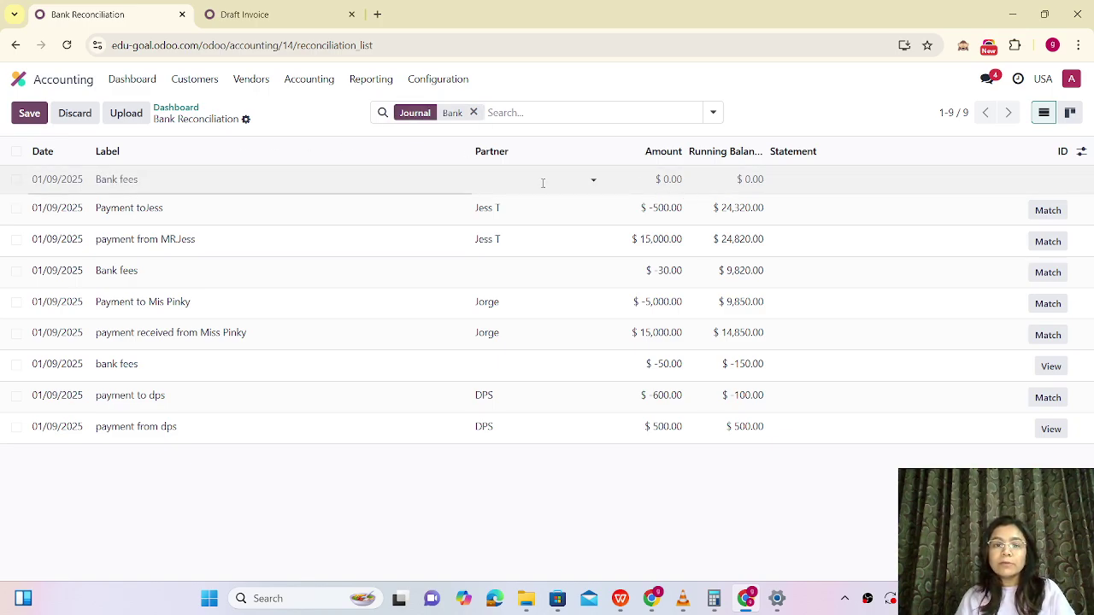
click(671, 179)
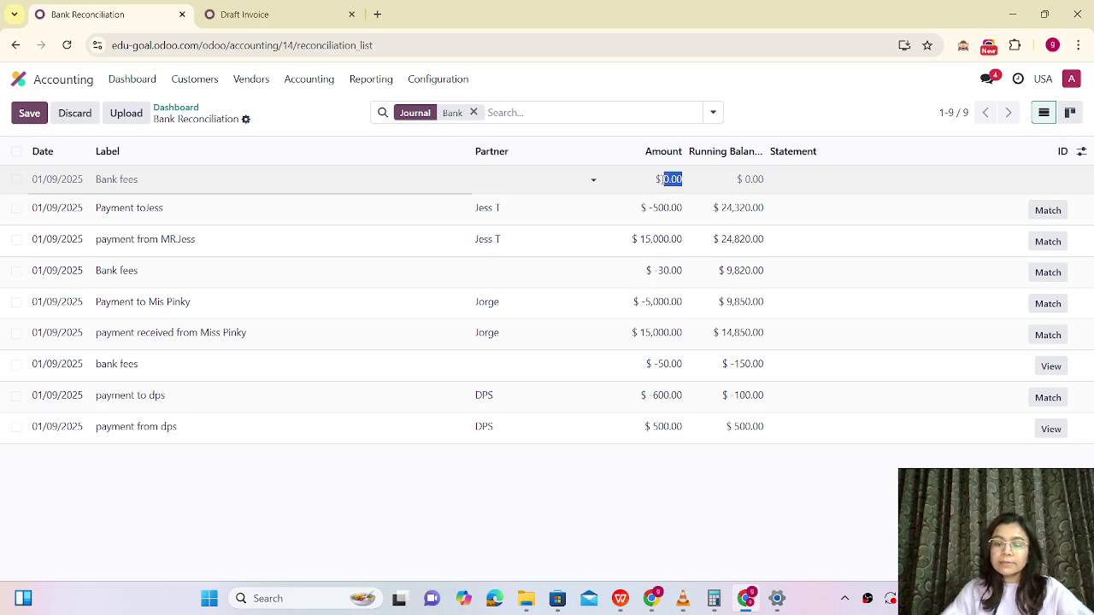
text(-30)
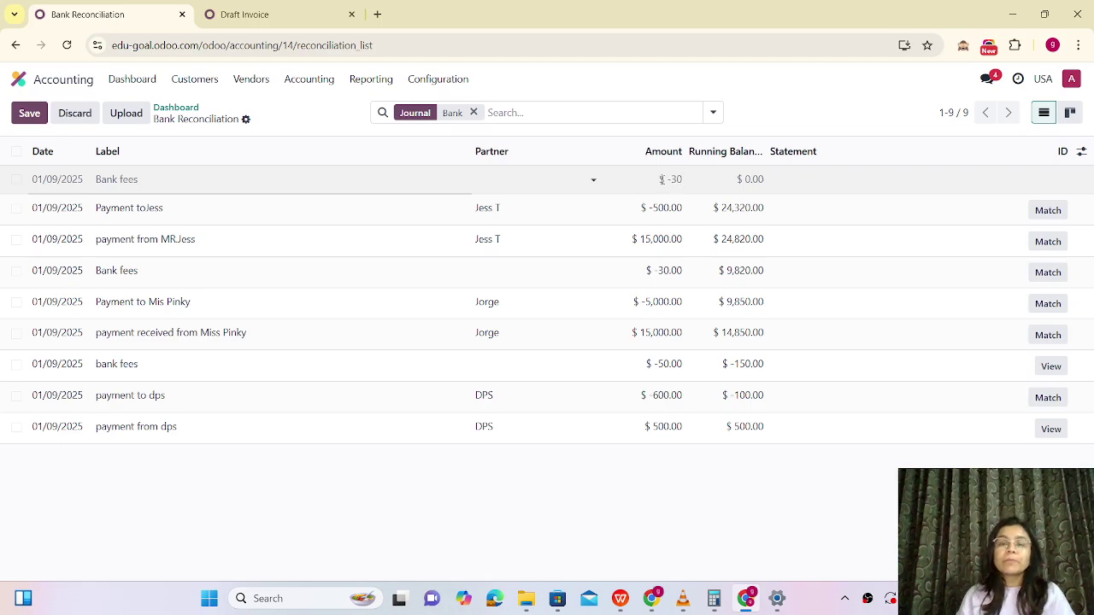
click(815, 117)
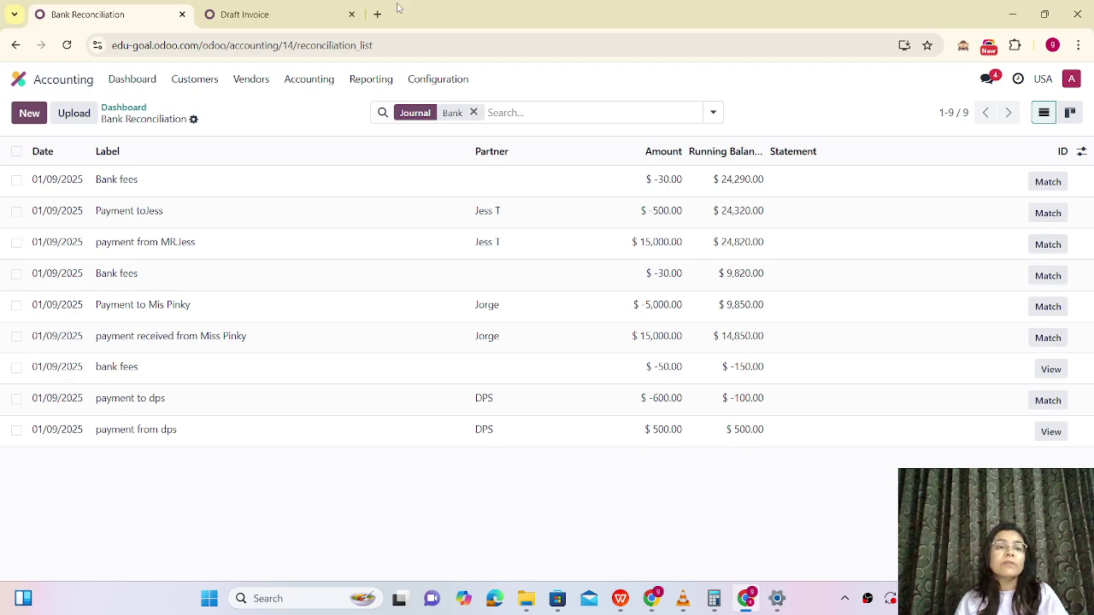
Start a new customer invoice for the same customer
click(256, 15)
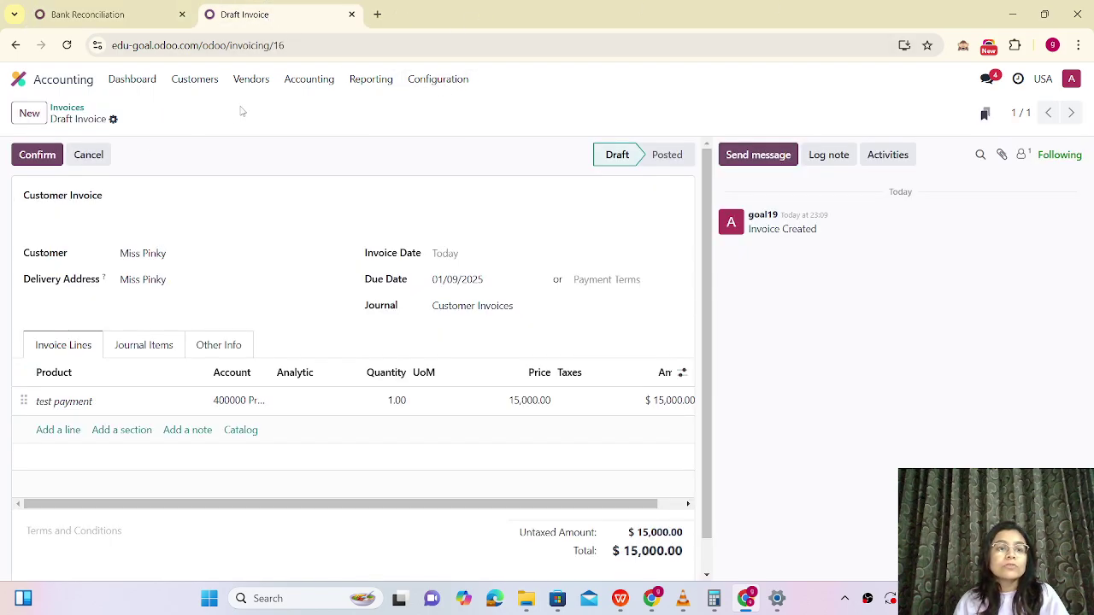
click(193, 86)
click(198, 108)
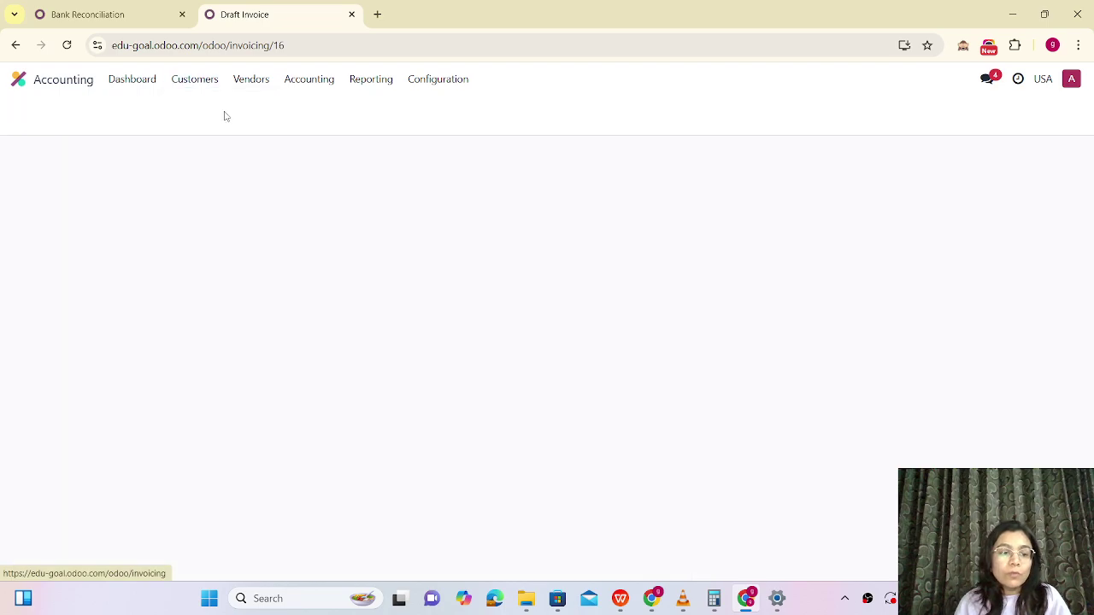
click(29, 113)
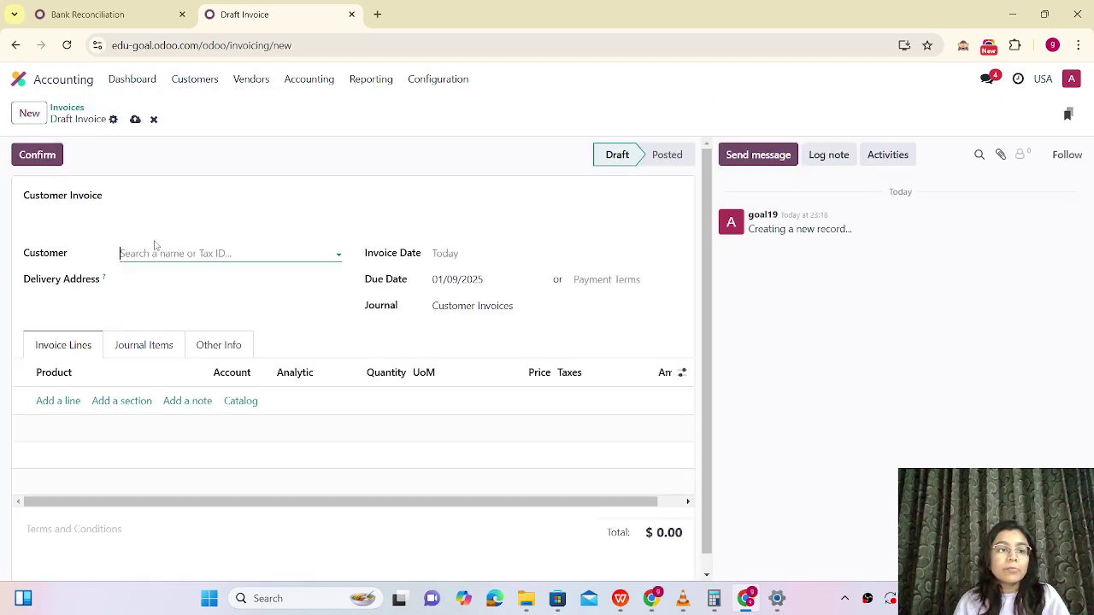
click(158, 250)
text(jes)
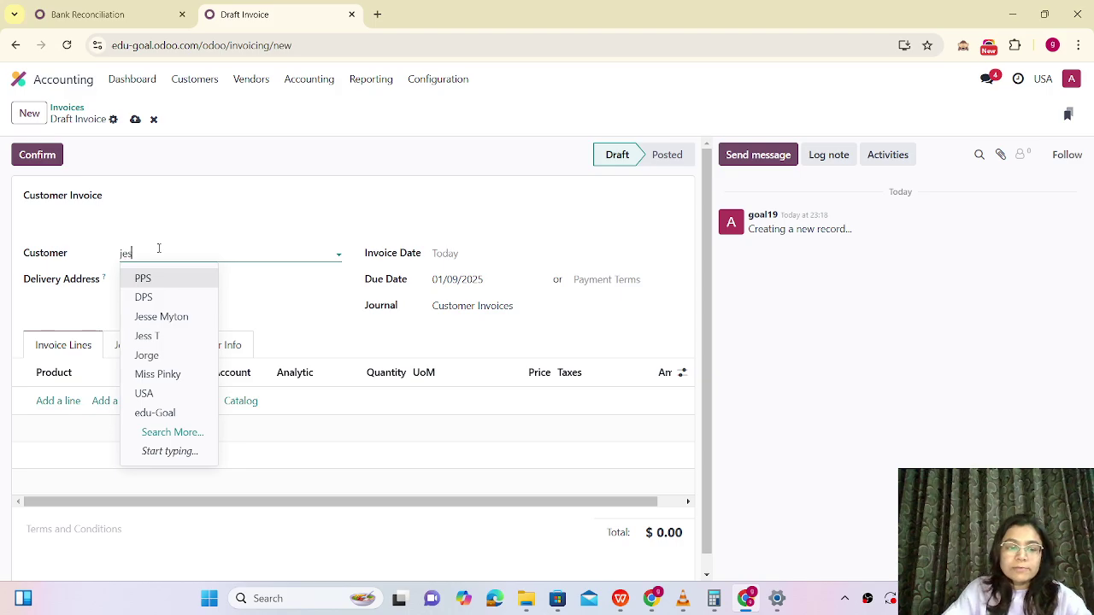
text(s)
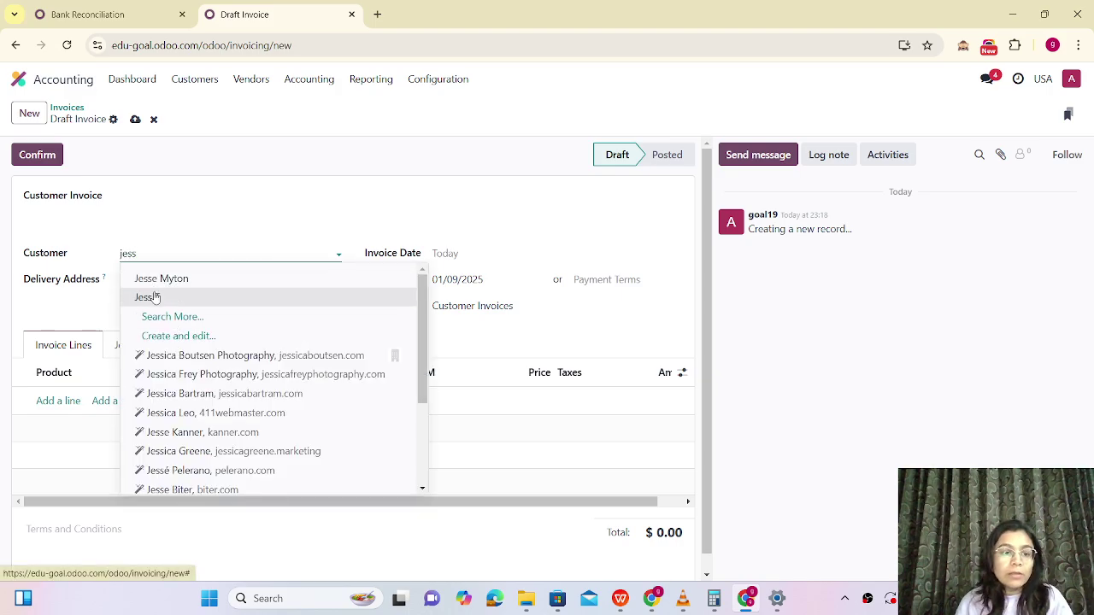
key(Escape)
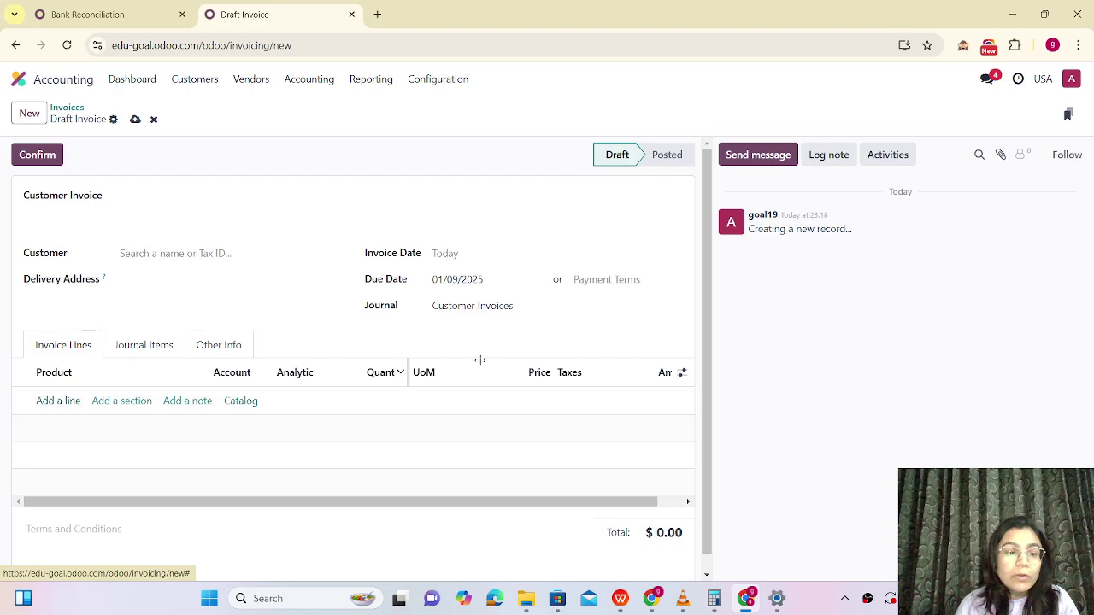
Add an invoice line described 'test' priced 15,000.00
click(58, 401)
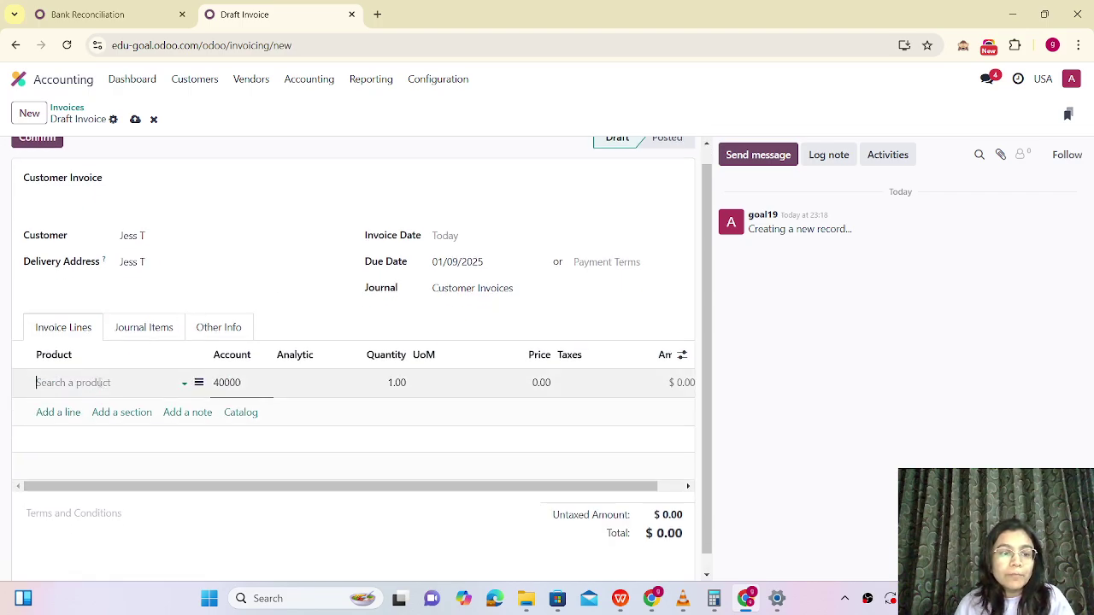
click(199, 383)
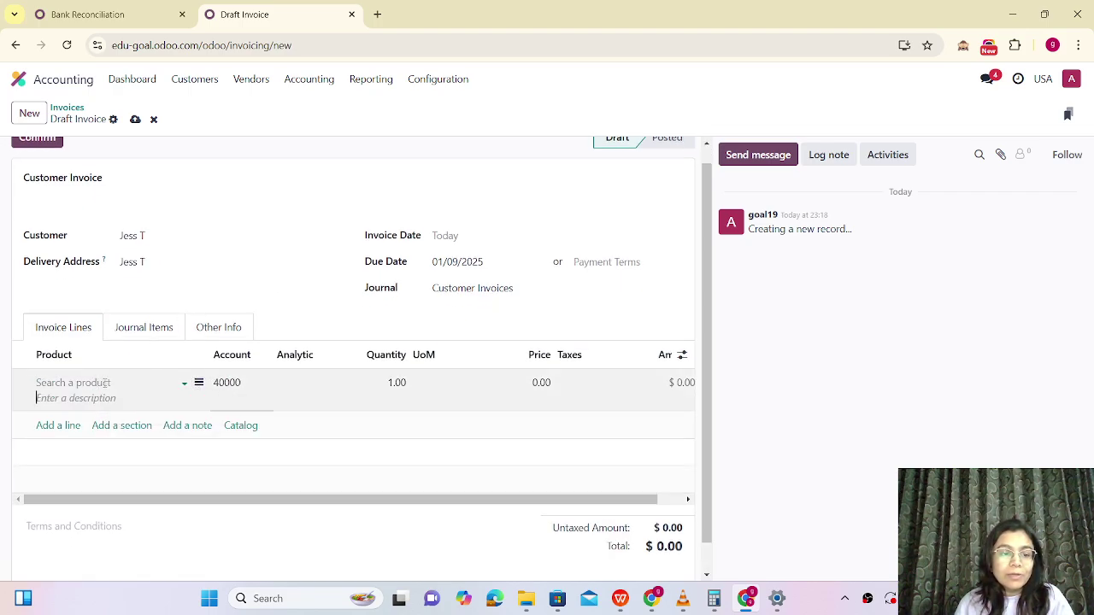
text(test)
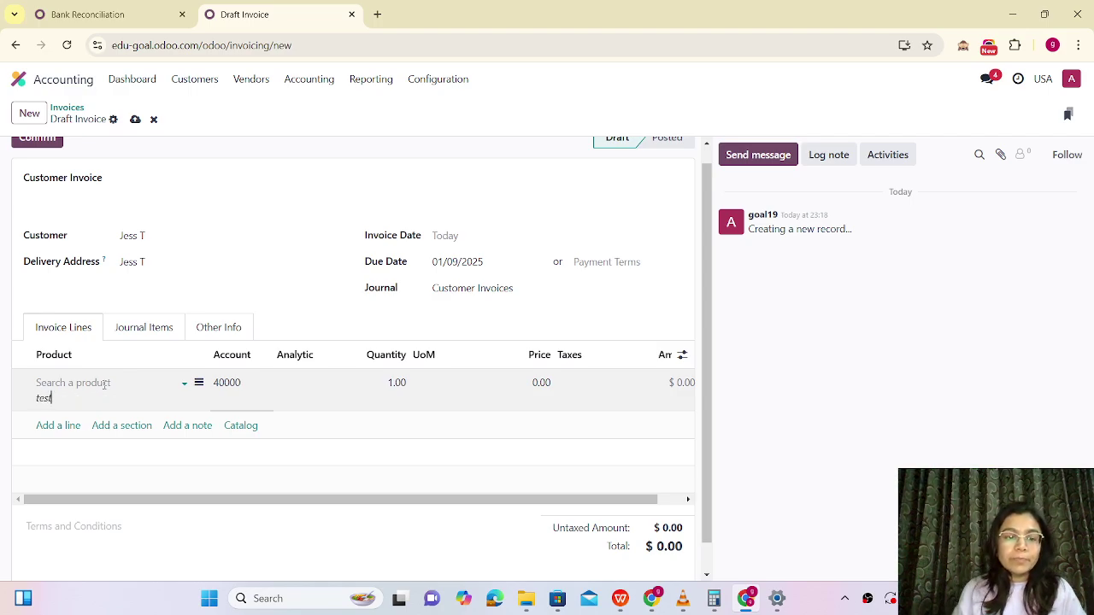
key(Tab)
key(Tab)
key(Tab)
key(Tab)
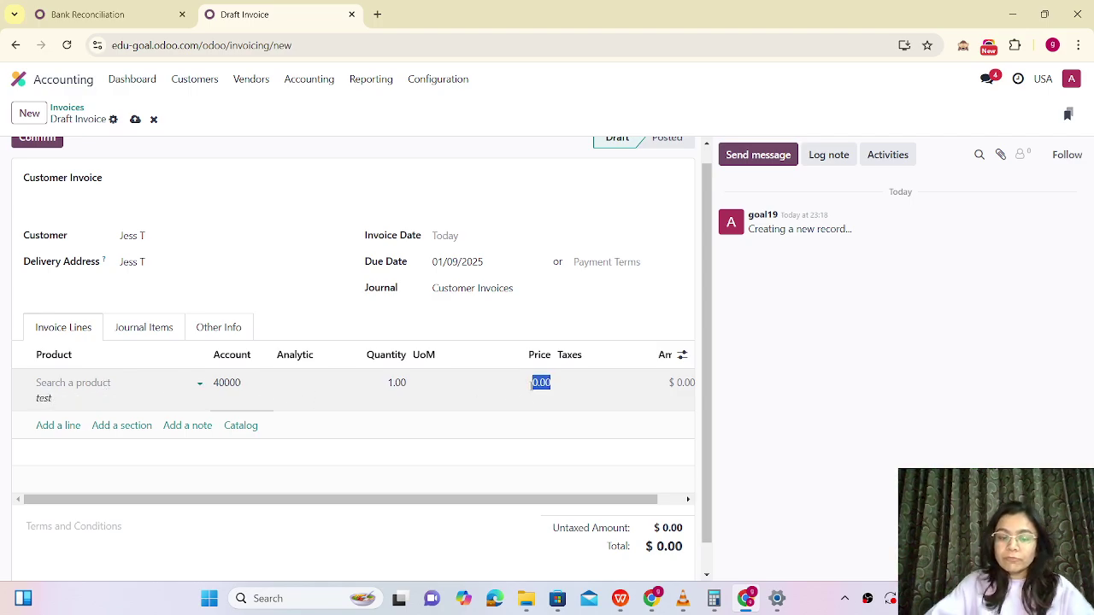
text(15)
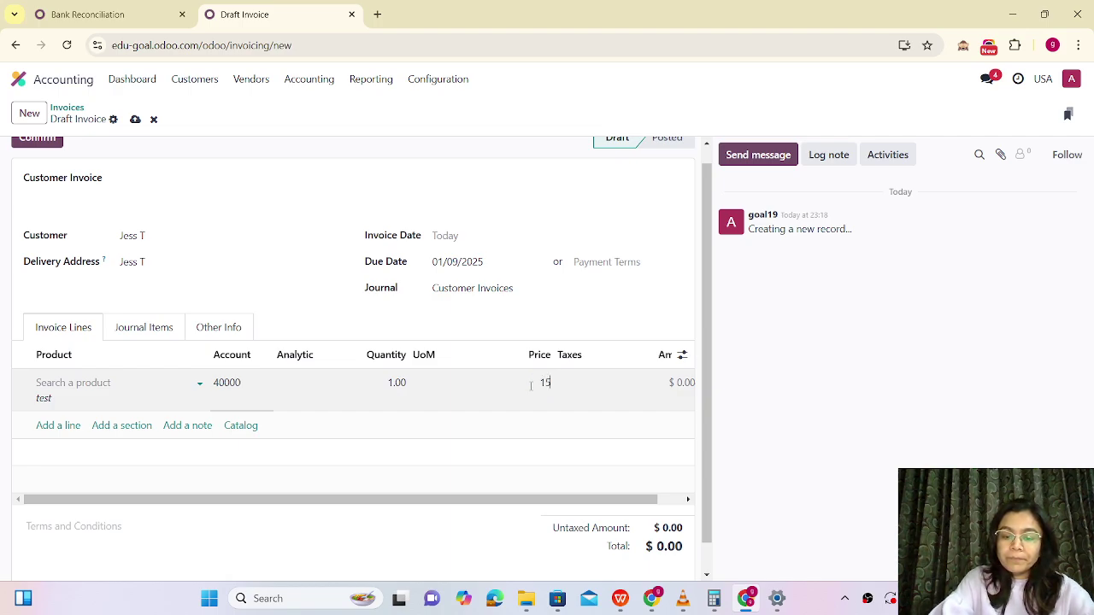
text(000)
click(754, 361)
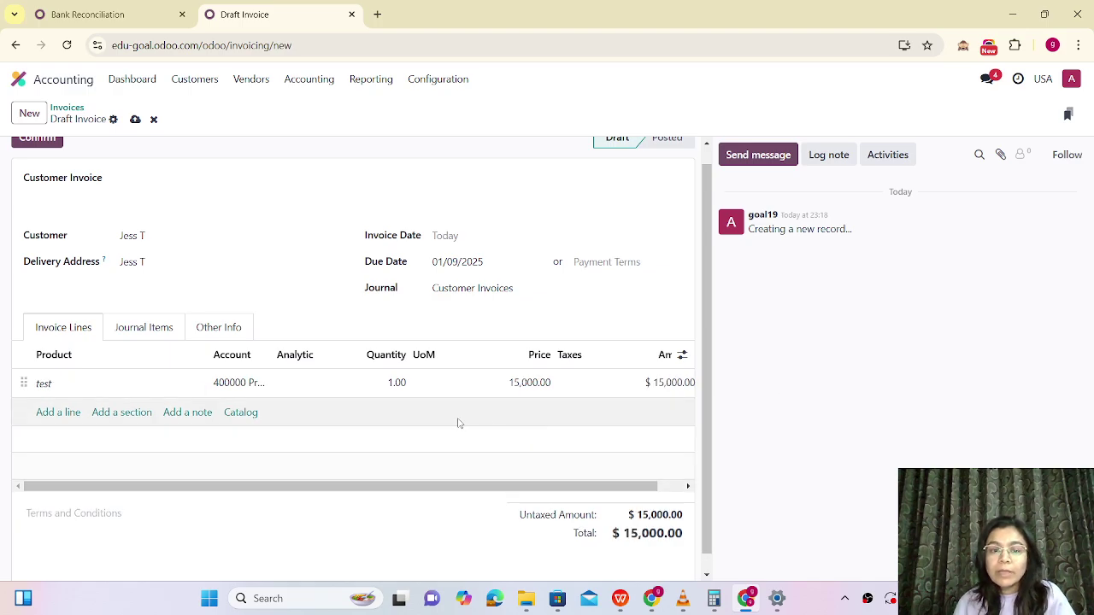
scroll(456, 419, up, 1)
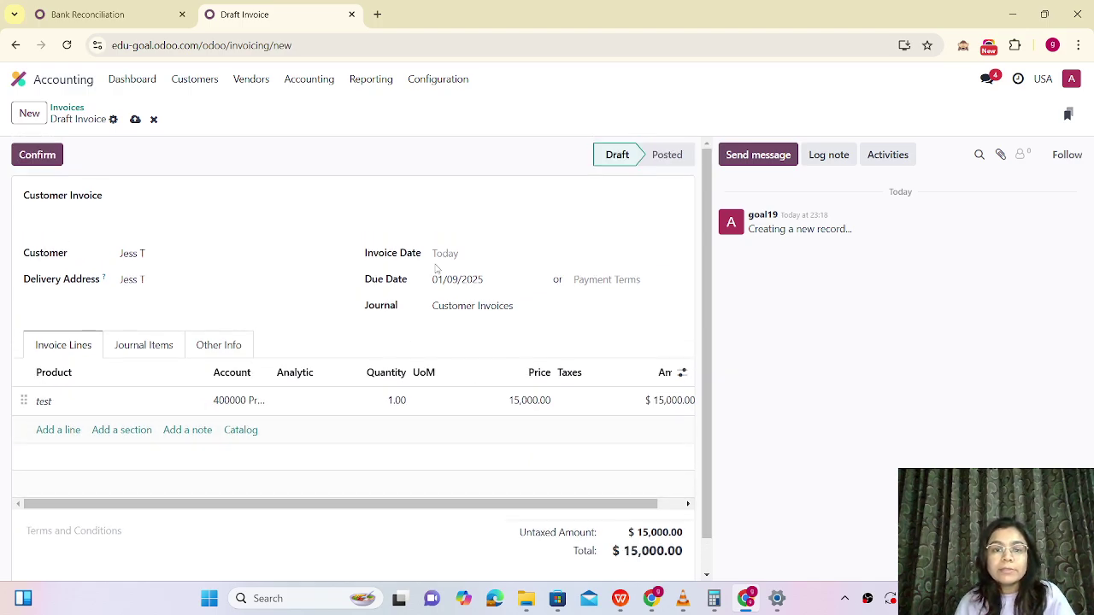
Post invoice INV/2025/00002 and register its $15,000.00 payment in the Bank journal
click(41, 158)
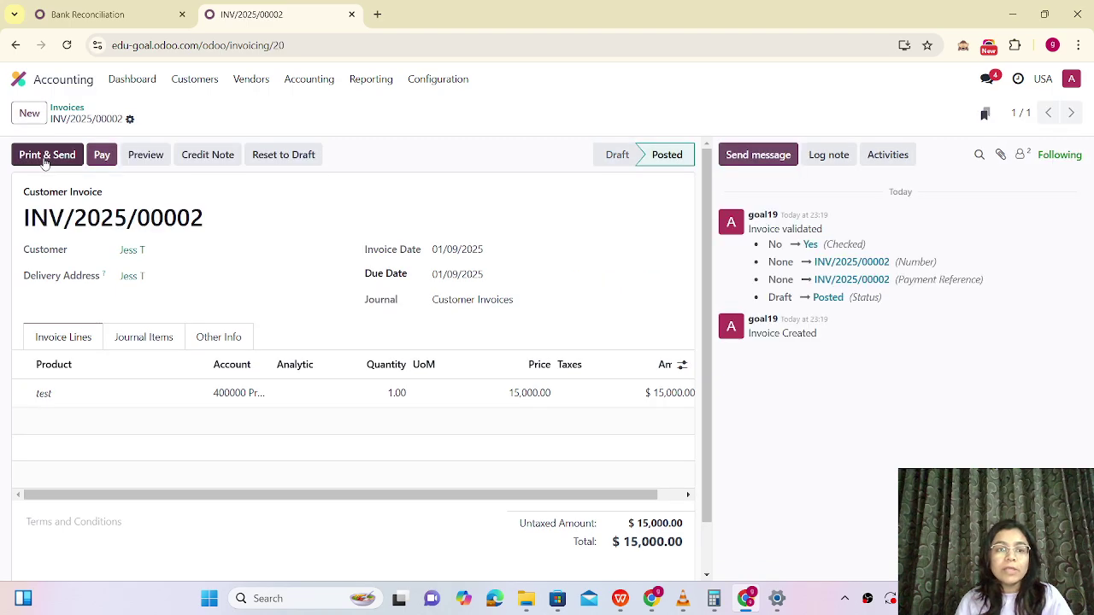
click(101, 157)
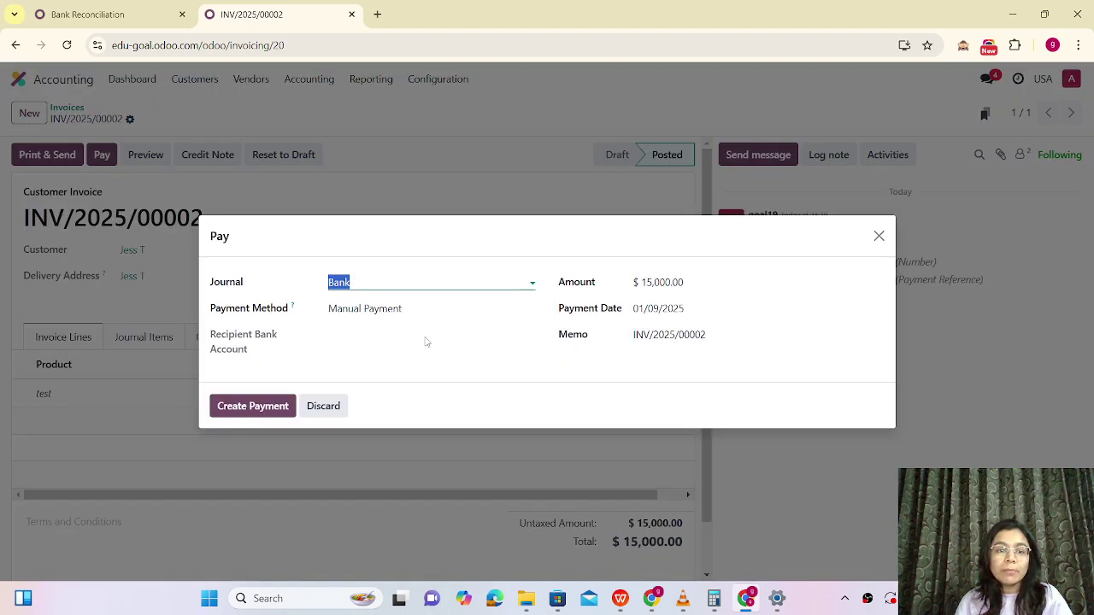
click(246, 408)
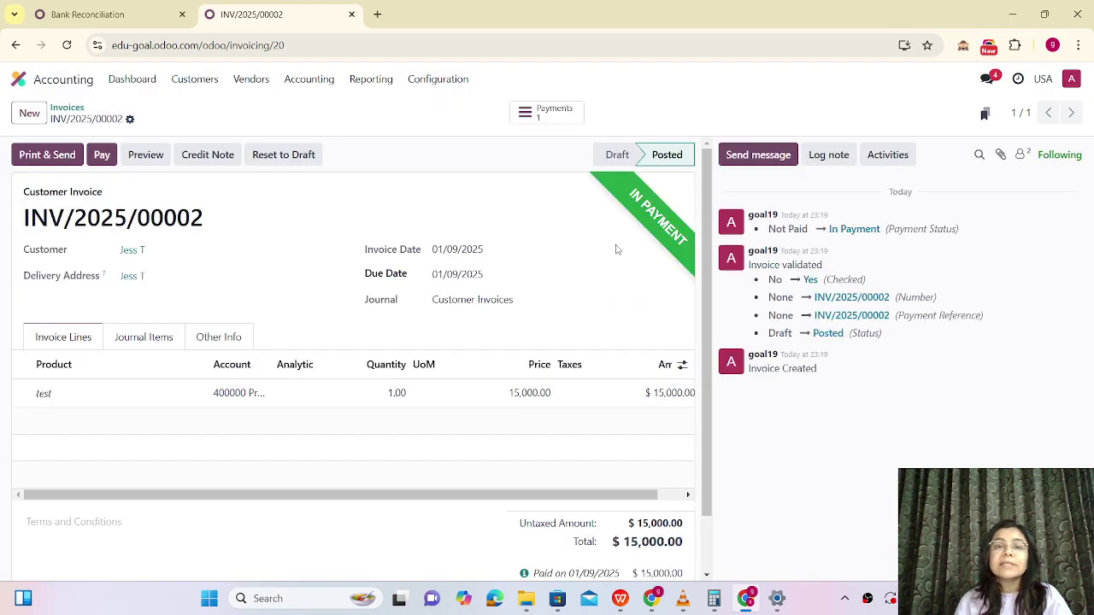
click(253, 85)
click(256, 107)
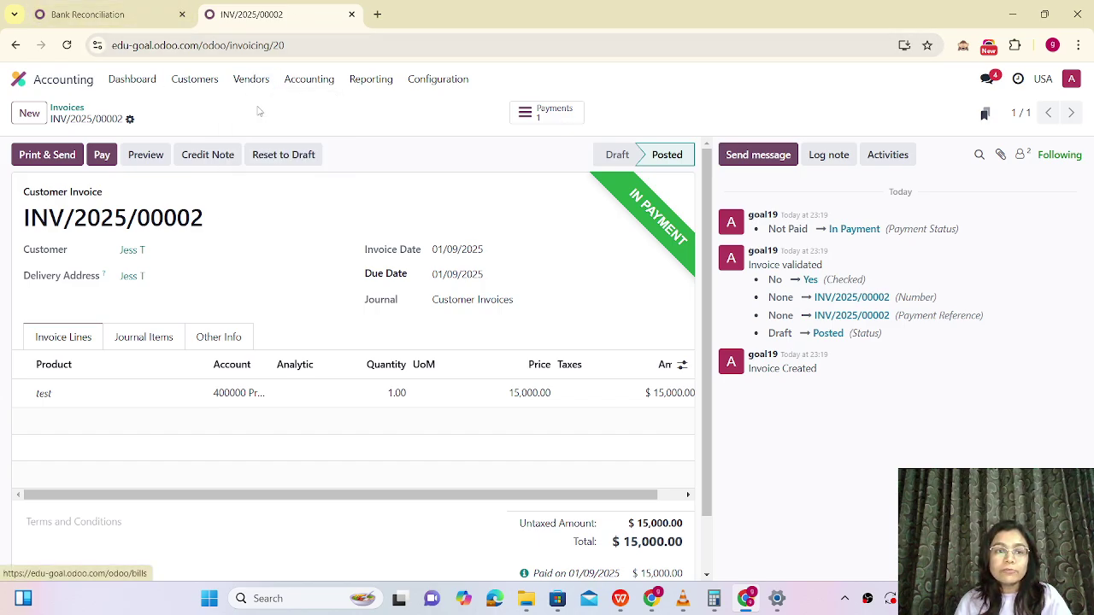
Create a vendor bill for the same partner with a Testing product line priced 500
click(30, 113)
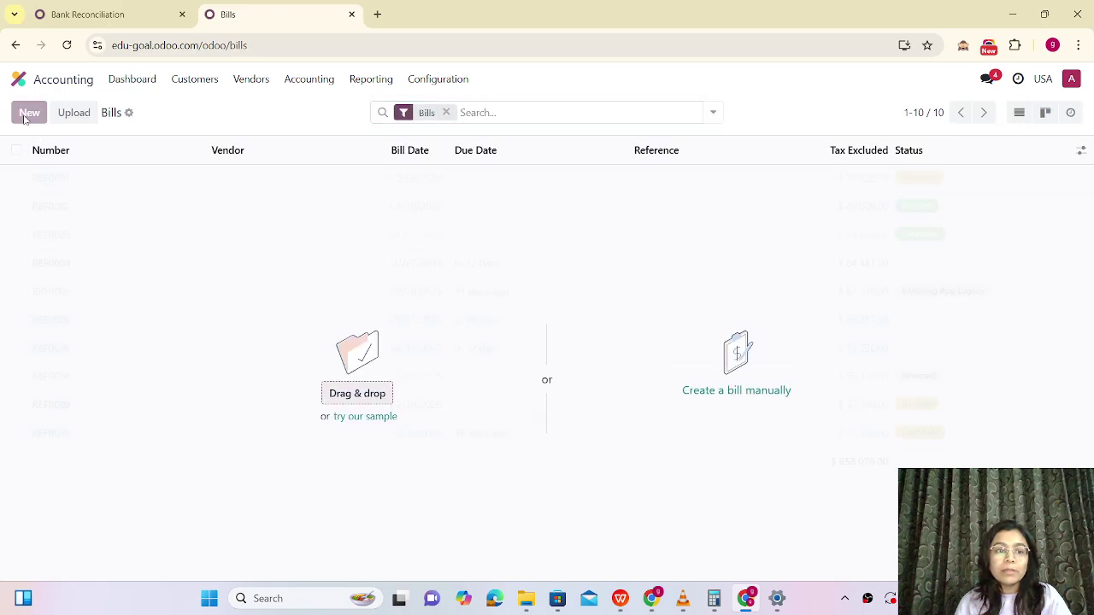
click(125, 255)
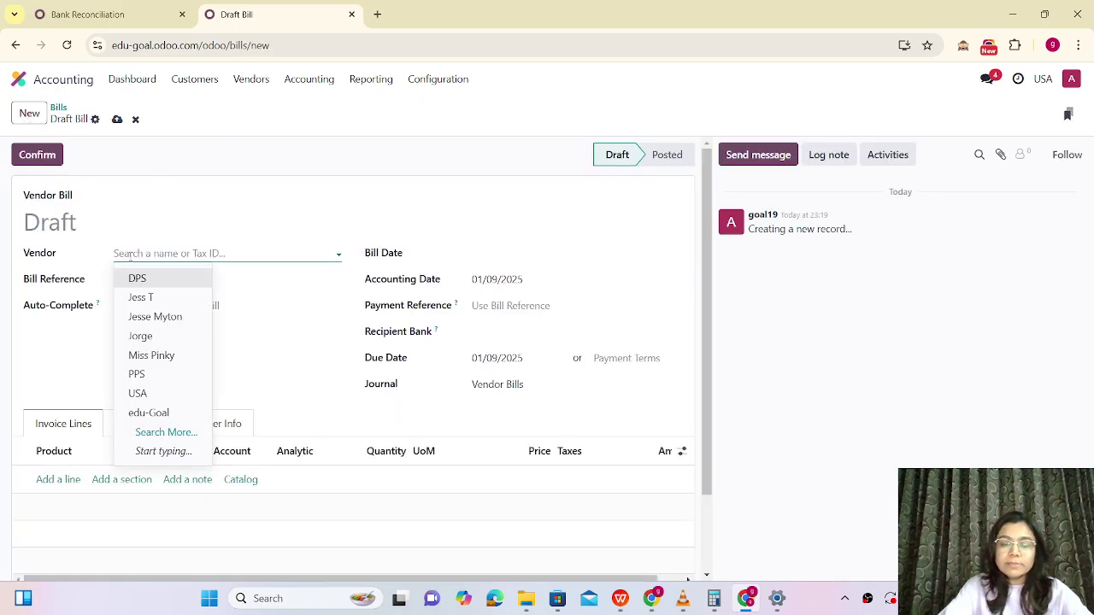
text(jes)
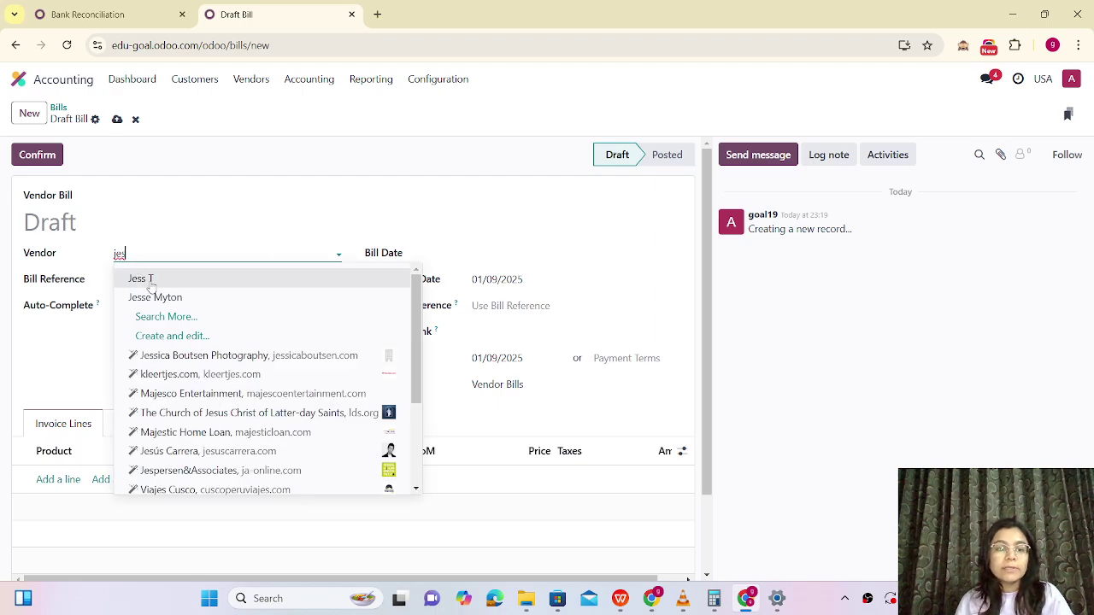
click(144, 279)
click(68, 479)
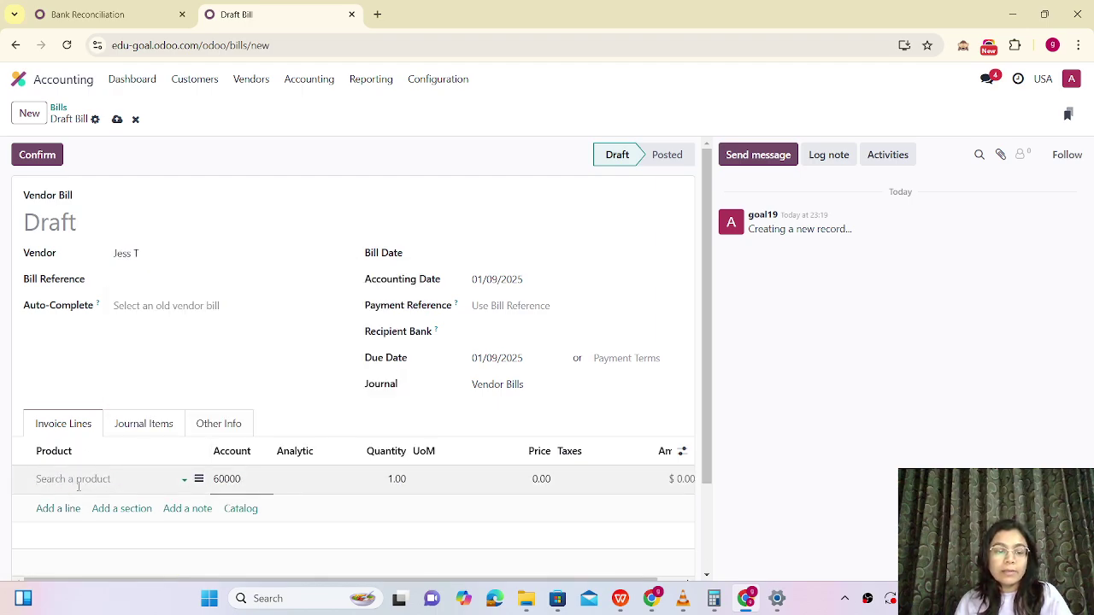
text(test)
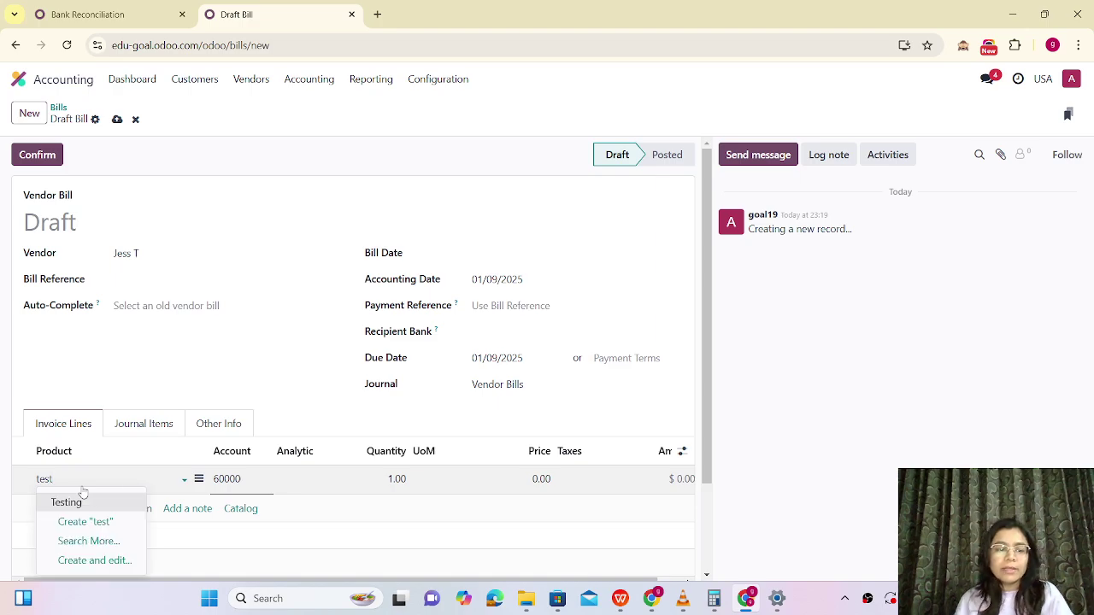
click(76, 501)
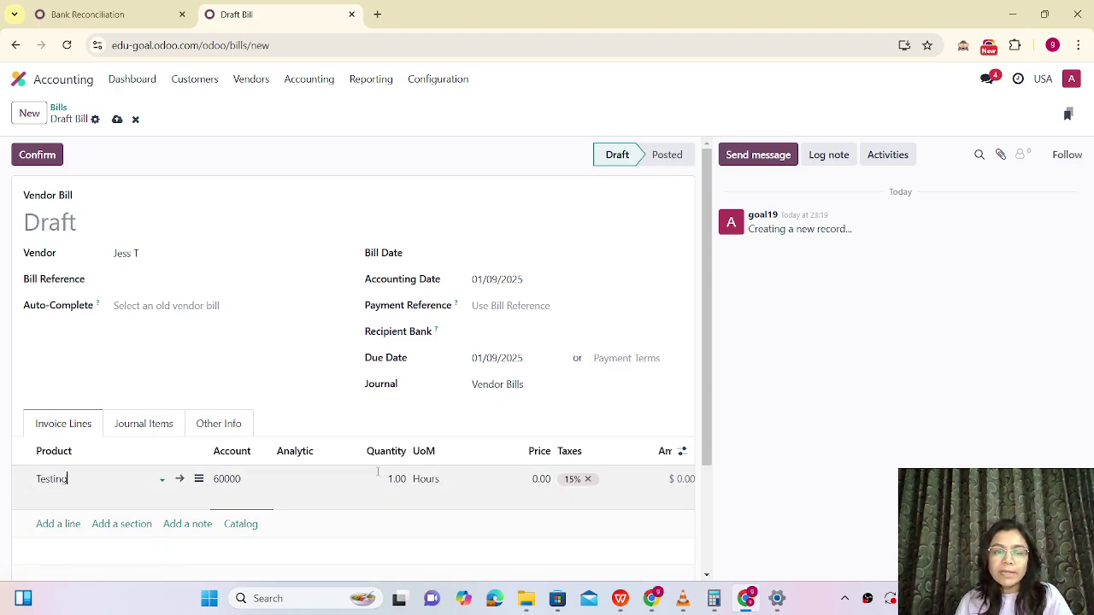
click(520, 483)
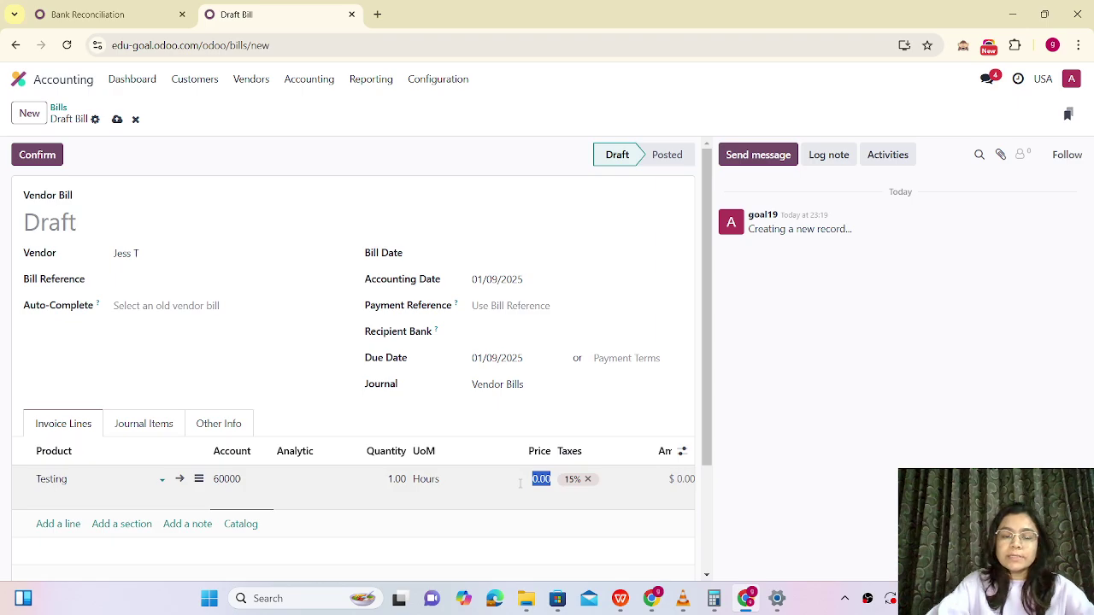
text(500)
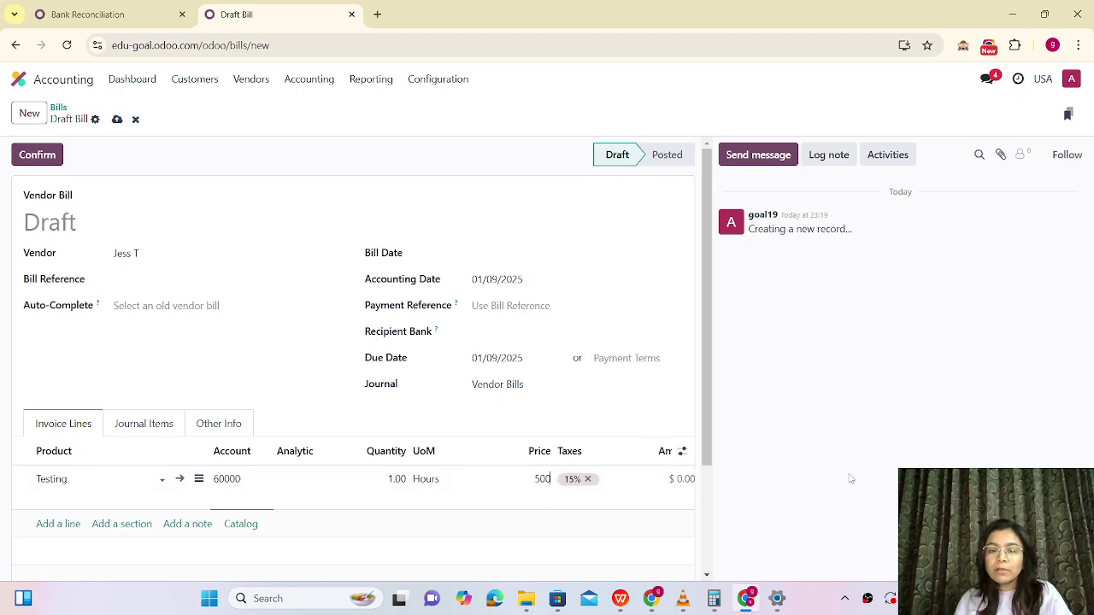
click(849, 476)
Remove the 15% tax from the bill line and set the bill date to 9 January 2025
scroll(601, 416, down, 1)
click(586, 413)
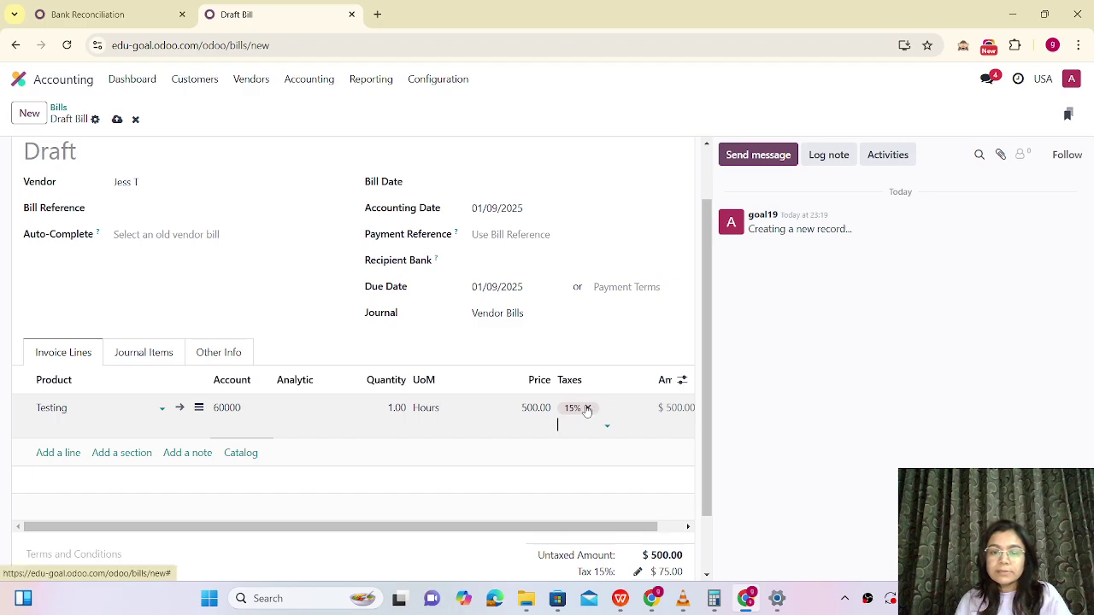
click(586, 408)
scroll(48, 160, up, 3)
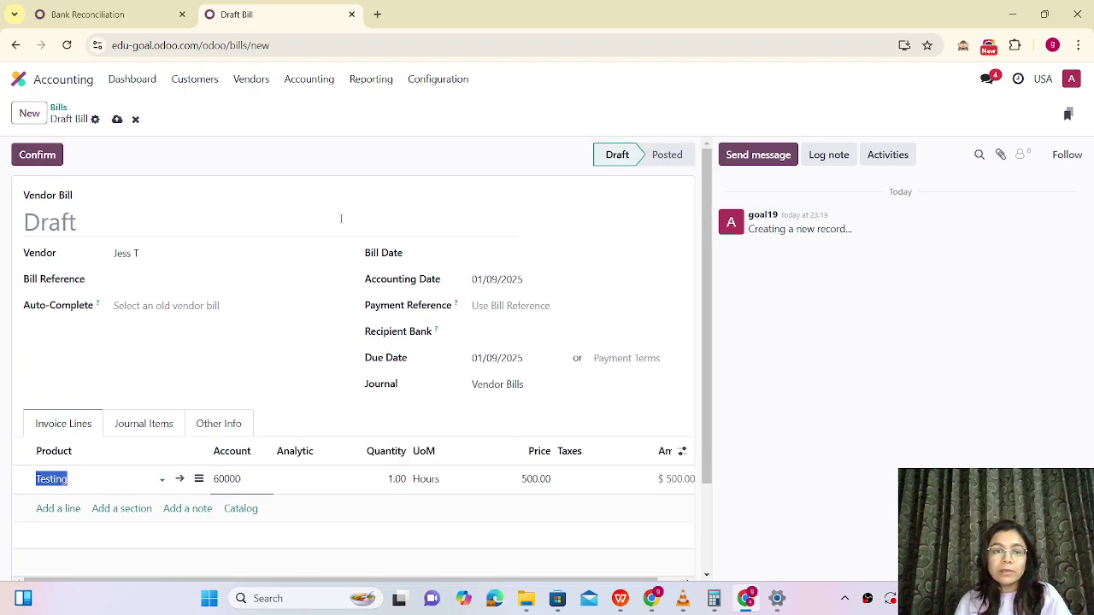
click(483, 255)
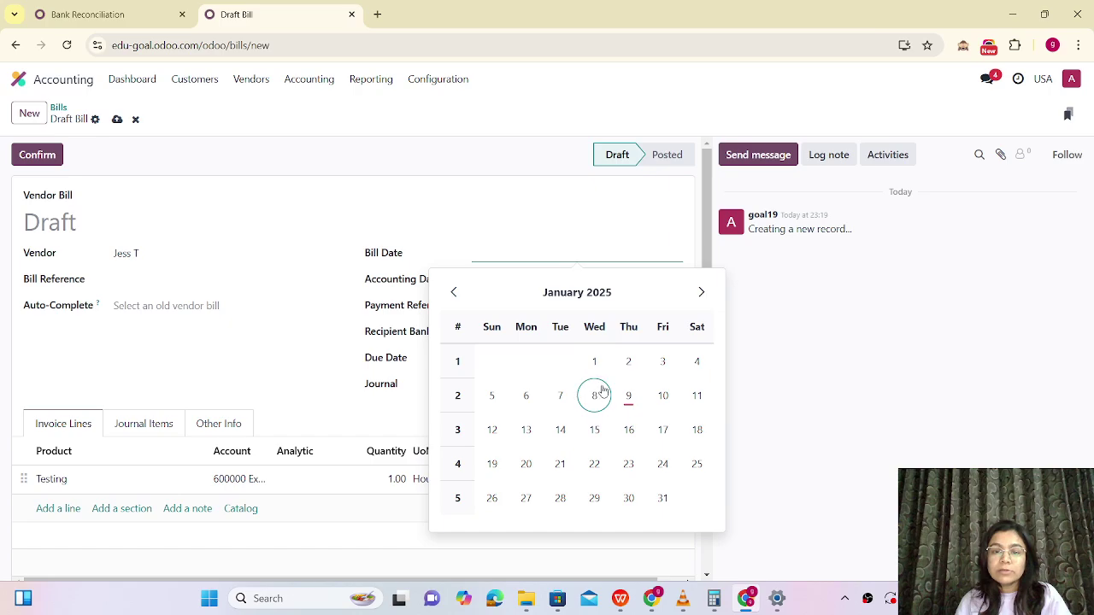
click(628, 395)
Post bill BILL/2025/01/0001 and register its $500 Bank payment
click(36, 156)
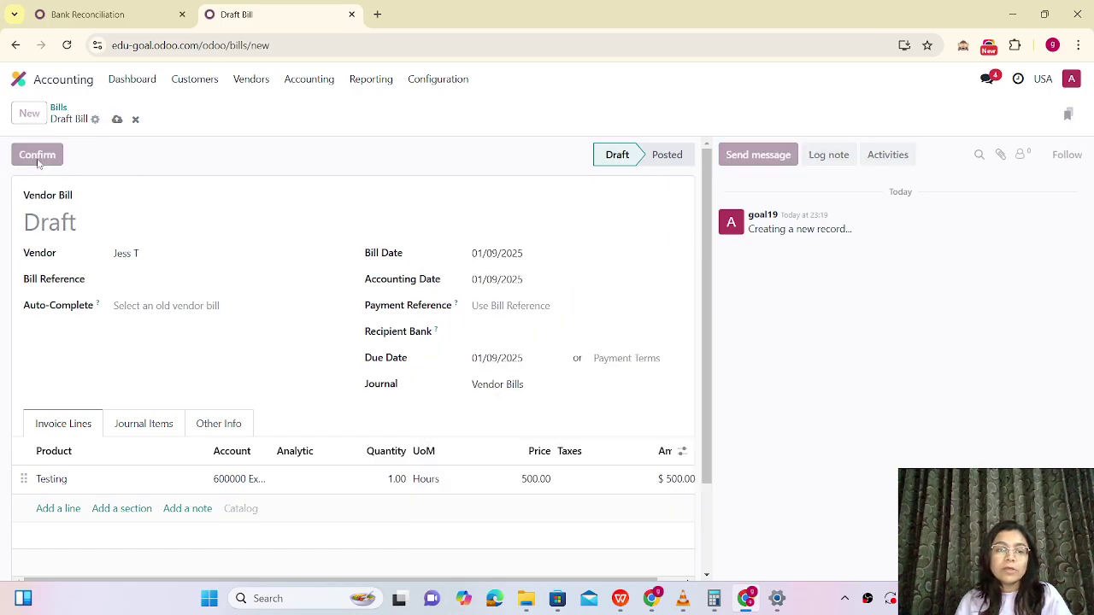
click(28, 154)
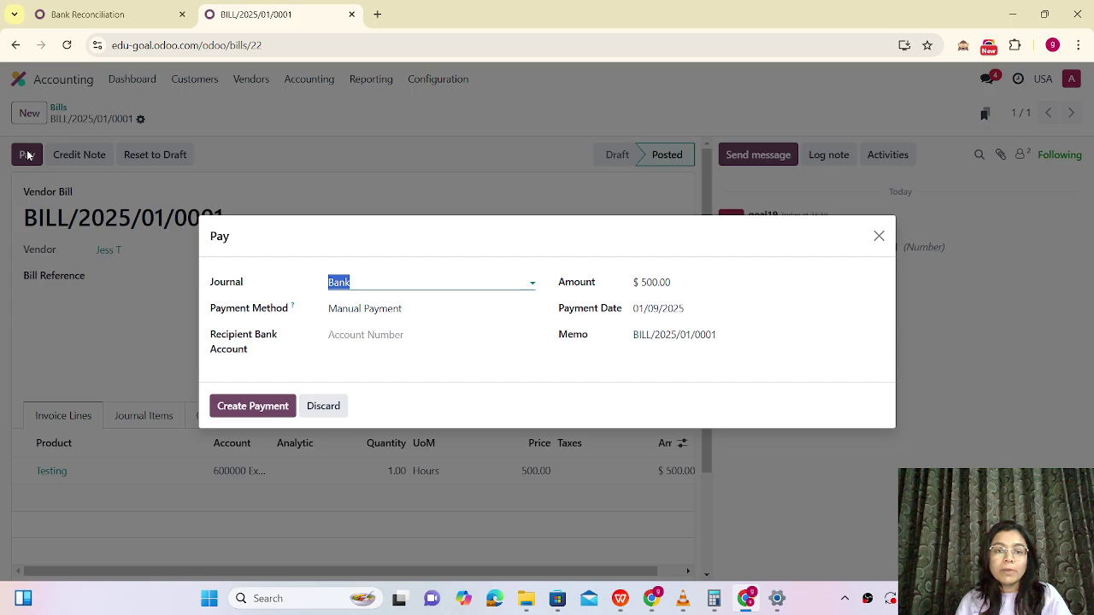
click(252, 406)
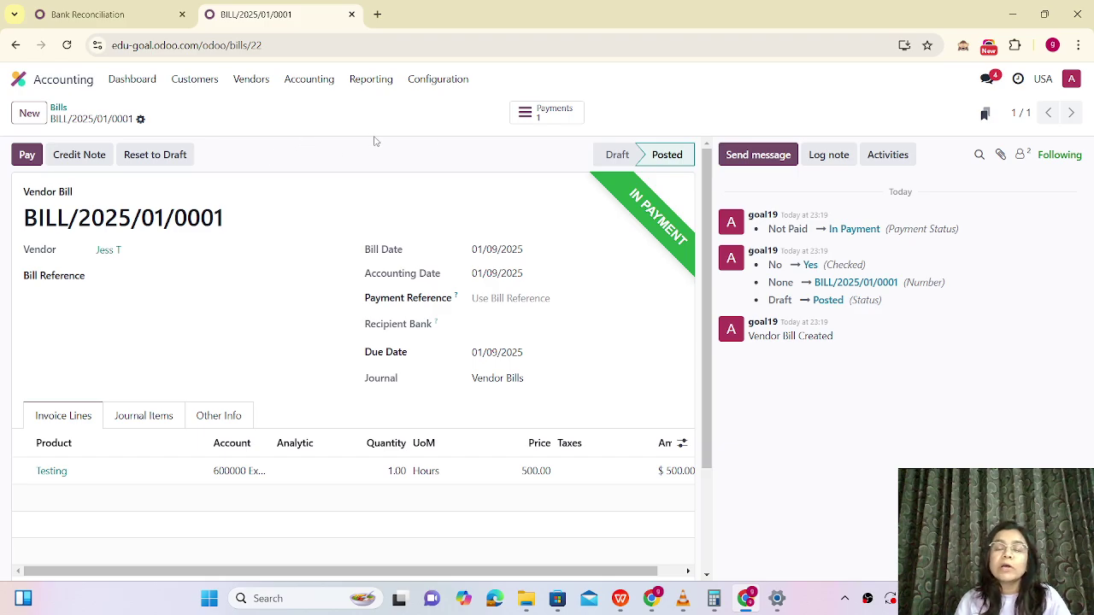
click(78, 18)
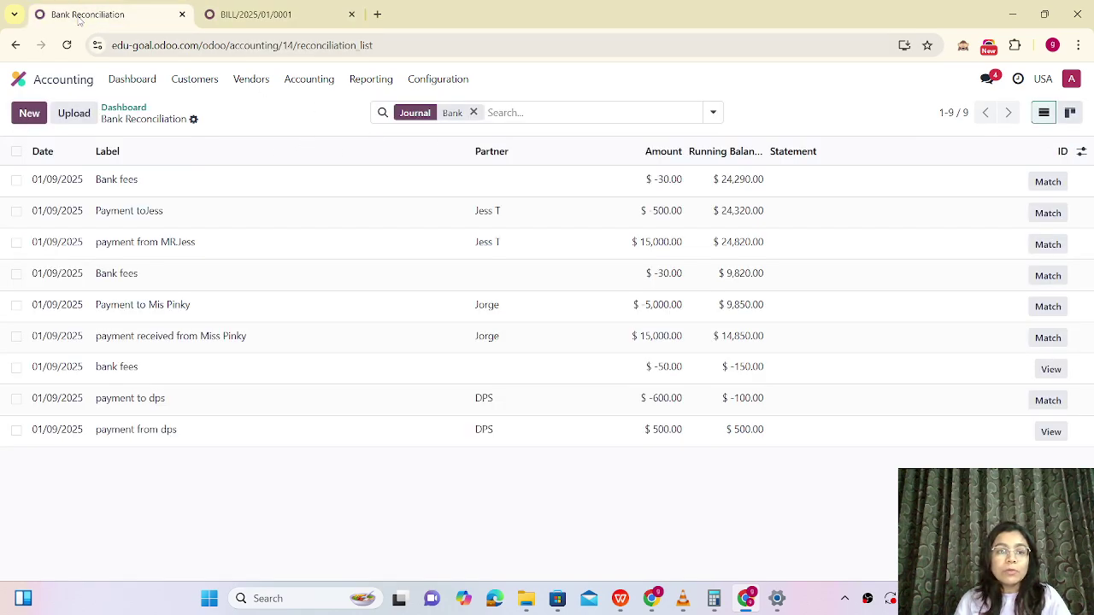
Match the $15,000 bank line to INV/2025/00002's outstanding receipt and validate
click(113, 78)
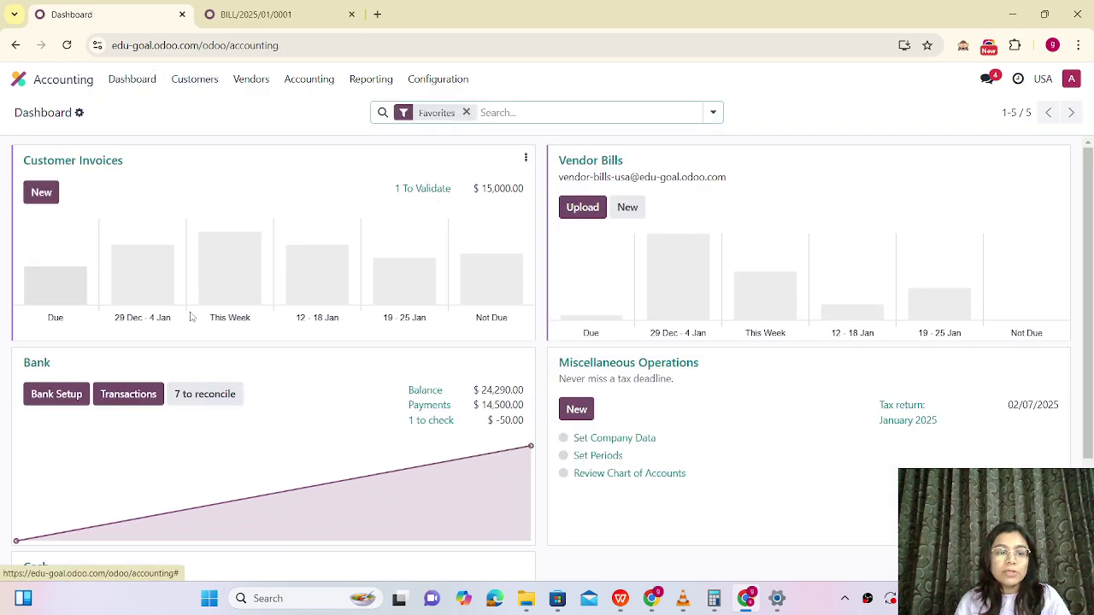
click(206, 402)
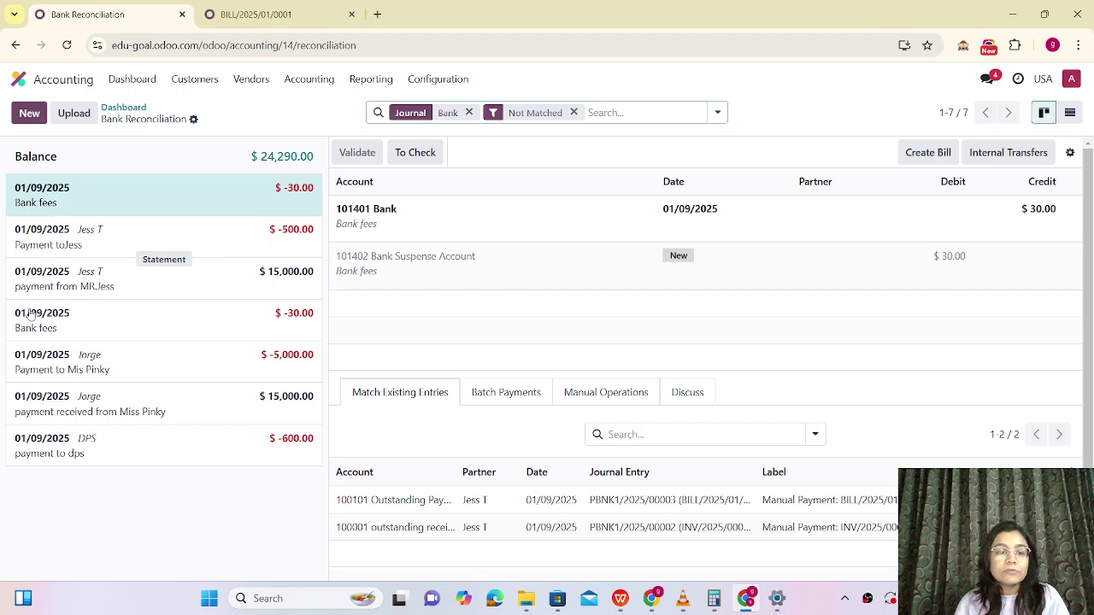
click(78, 289)
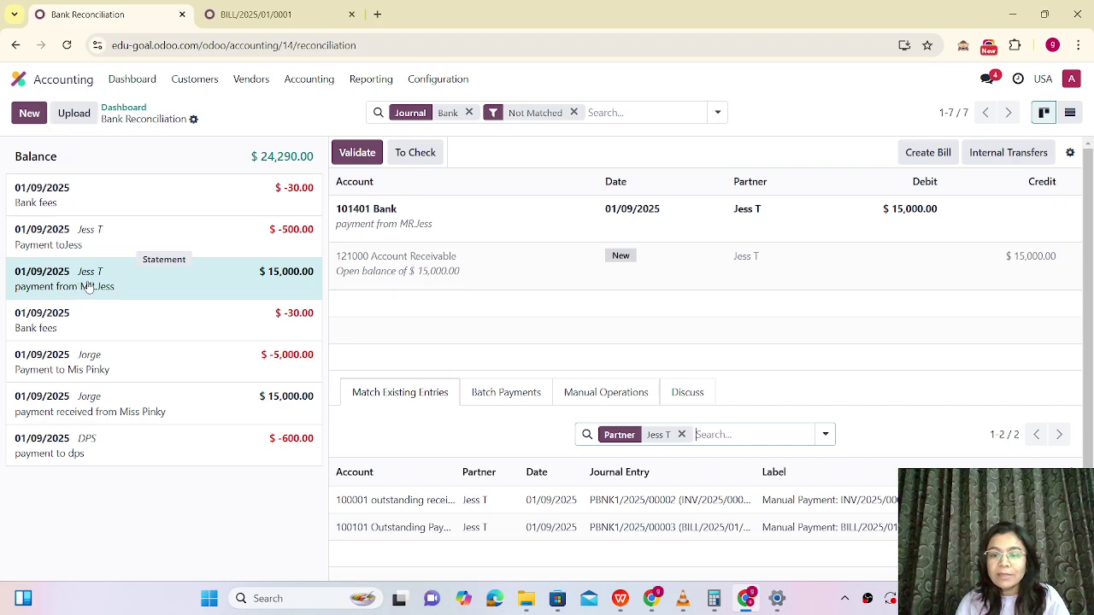
click(394, 499)
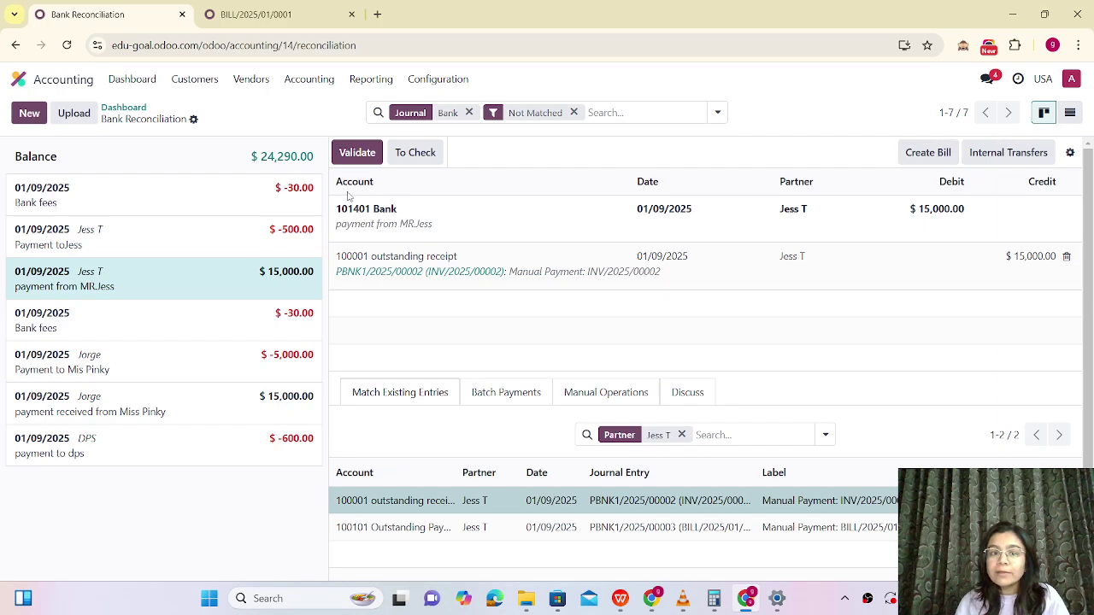
click(355, 163)
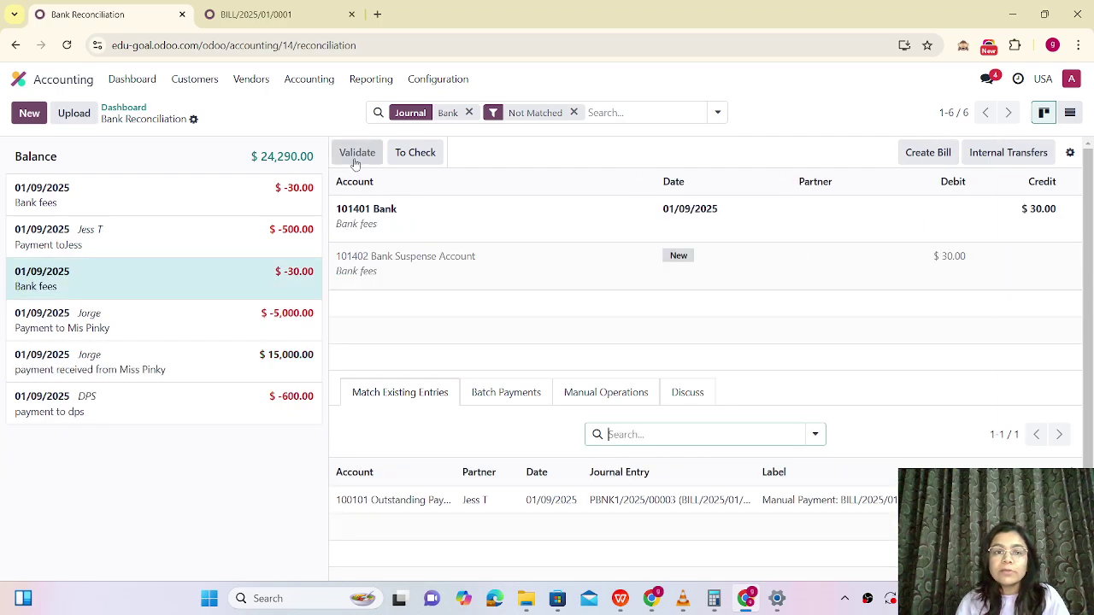
Verify in a duplicated tab that invoice INV/2025/00002 now shows Paid
right_click(298, 22)
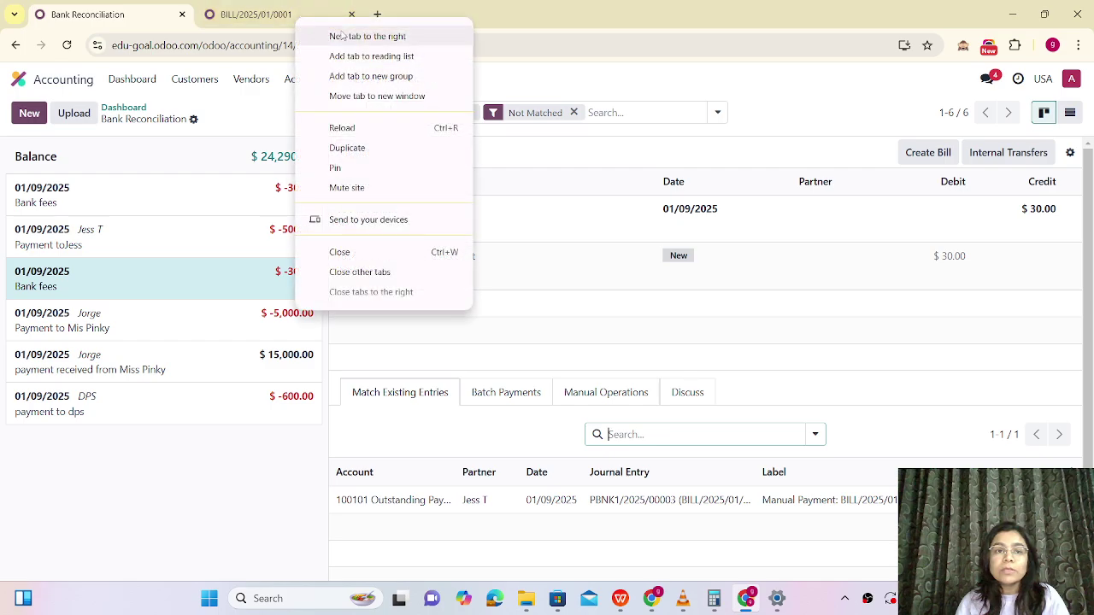
click(353, 151)
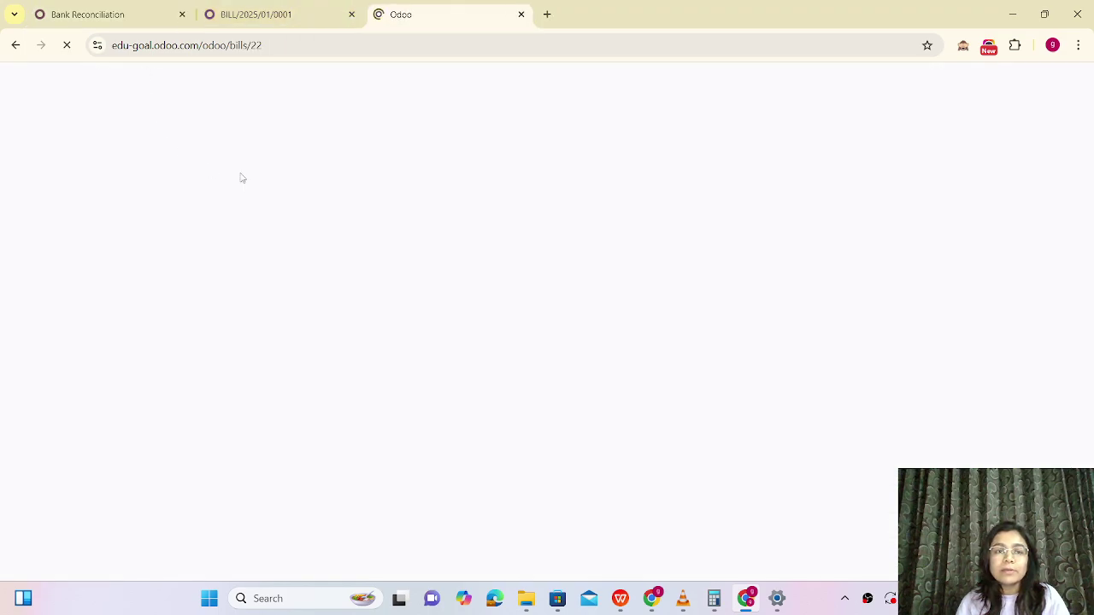
click(196, 86)
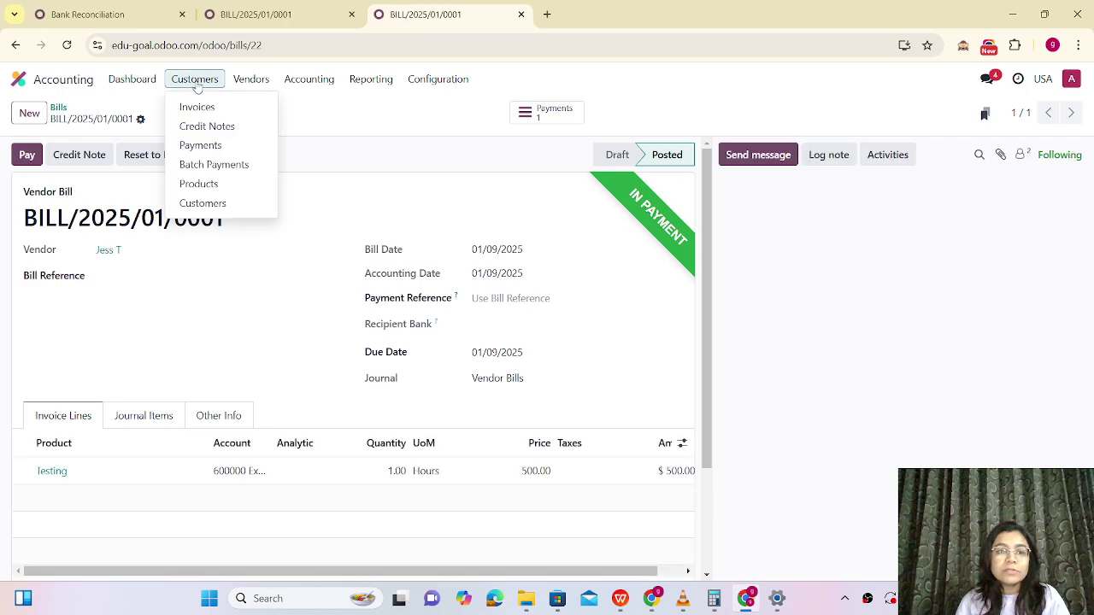
click(199, 107)
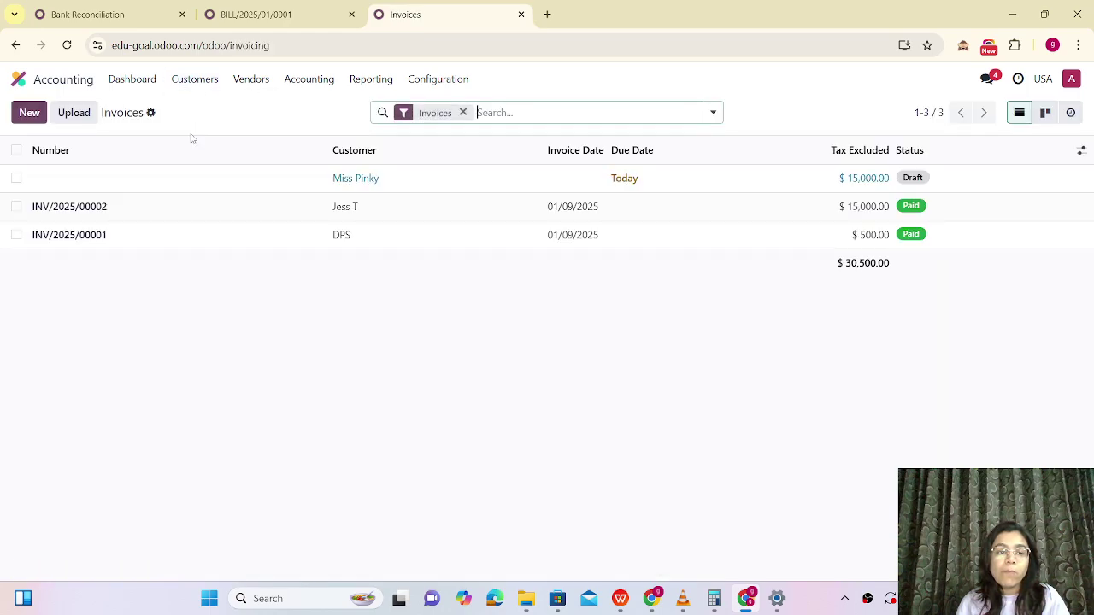
click(171, 207)
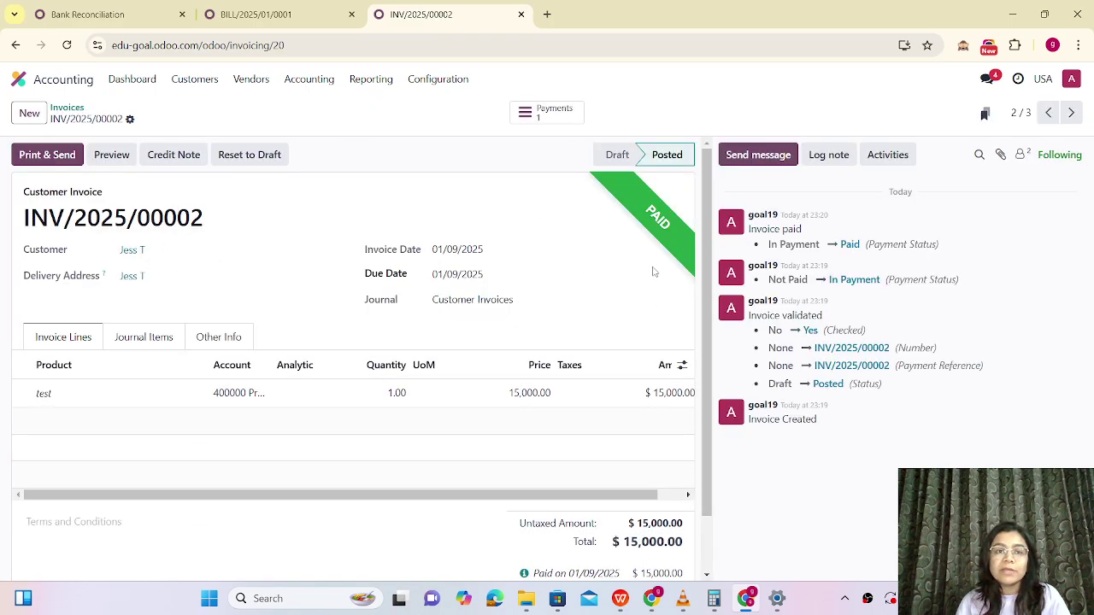
click(258, 15)
Match the -$500 bank line to BILL/2025/01/0001's outstanding payment and validate
click(88, 14)
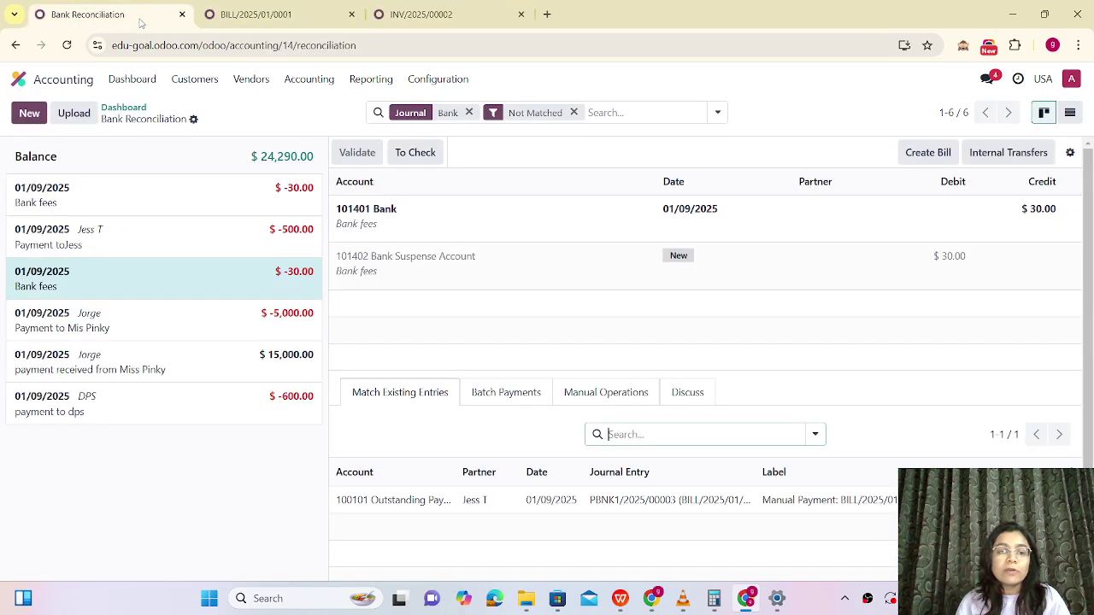
click(103, 246)
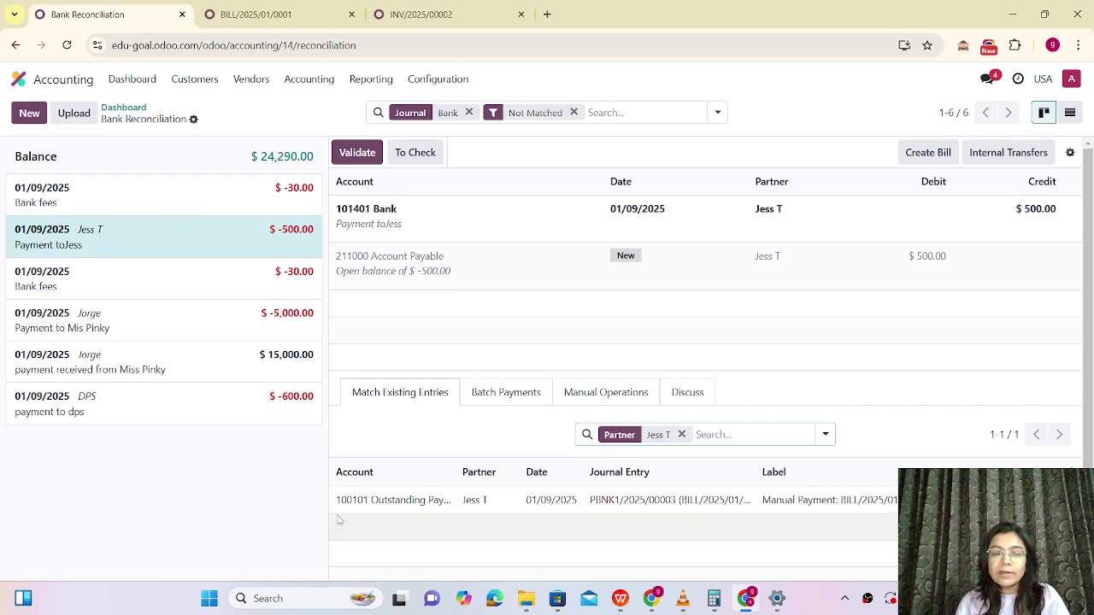
click(393, 503)
click(356, 155)
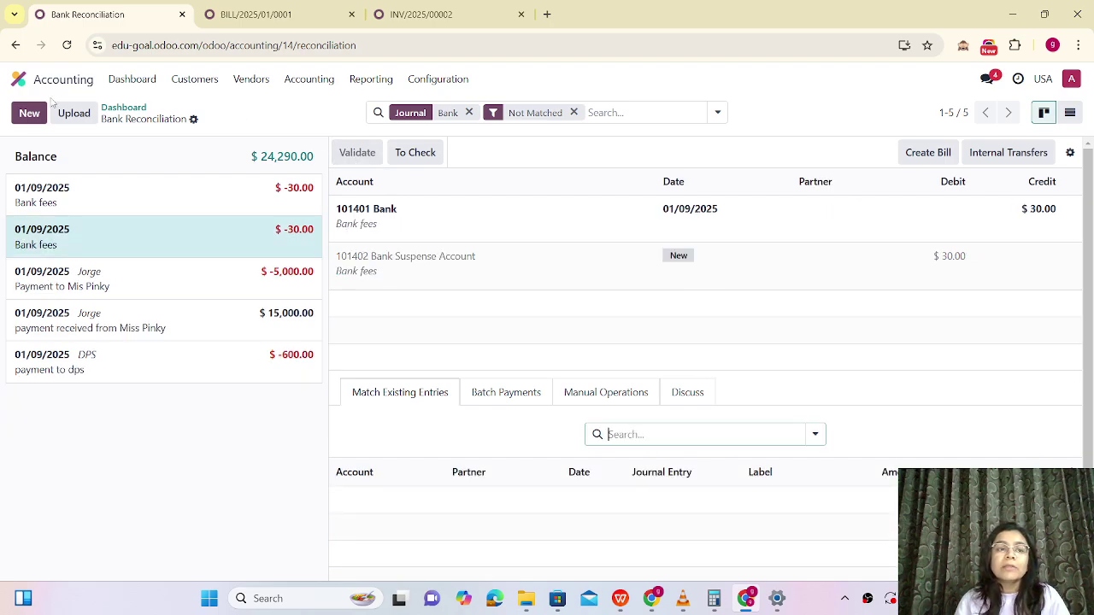
click(101, 201)
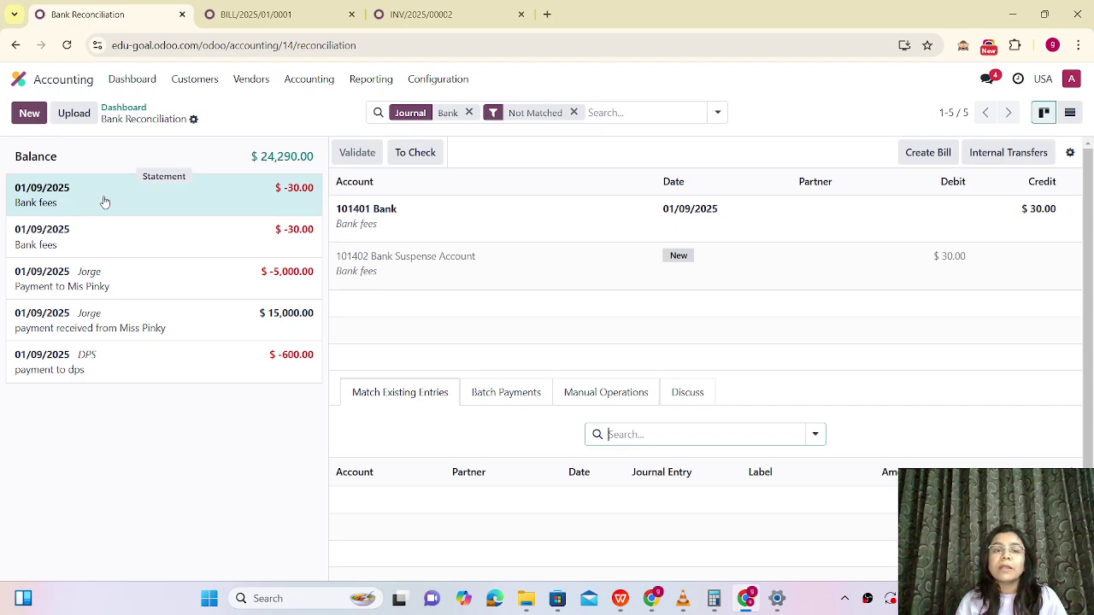
Create and save a 'Bank fees' reconciliation model with To Check off, posting to 620000 Bank Fees
click(1068, 154)
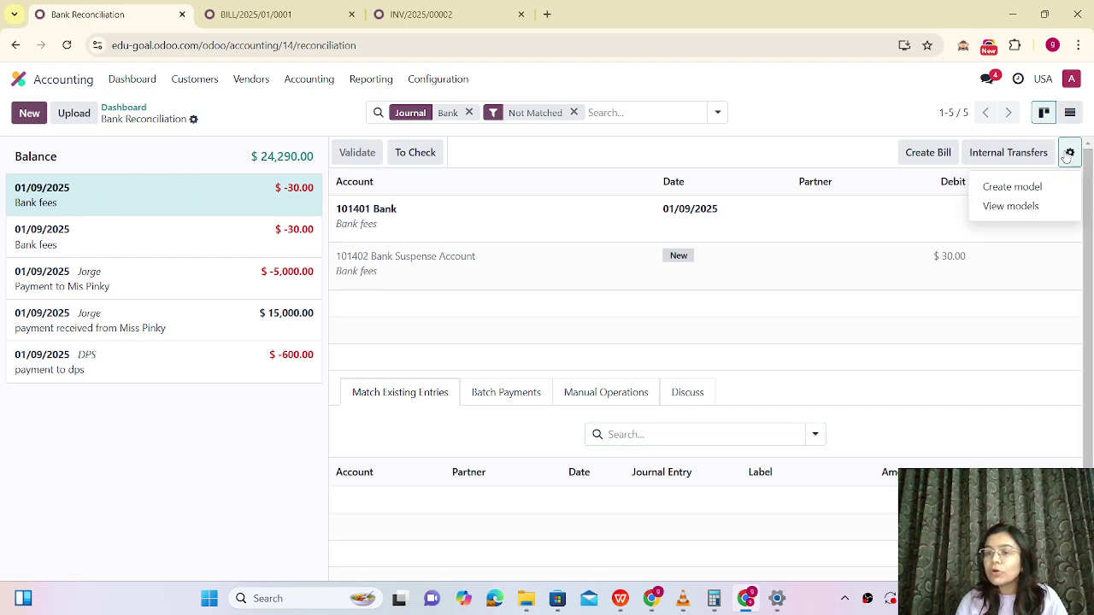
click(1036, 186)
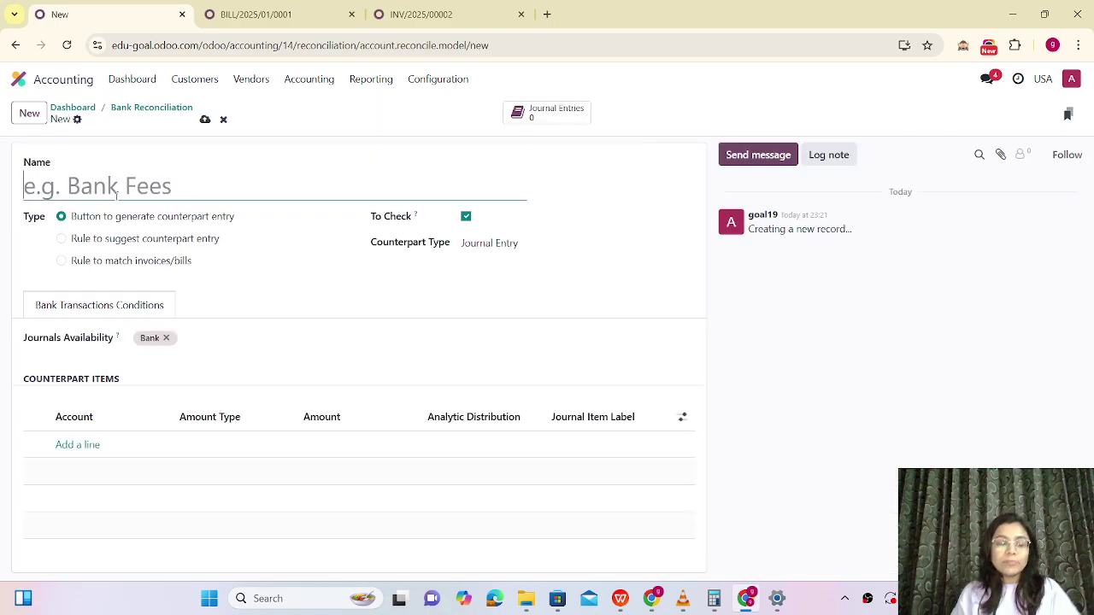
text(Bank)
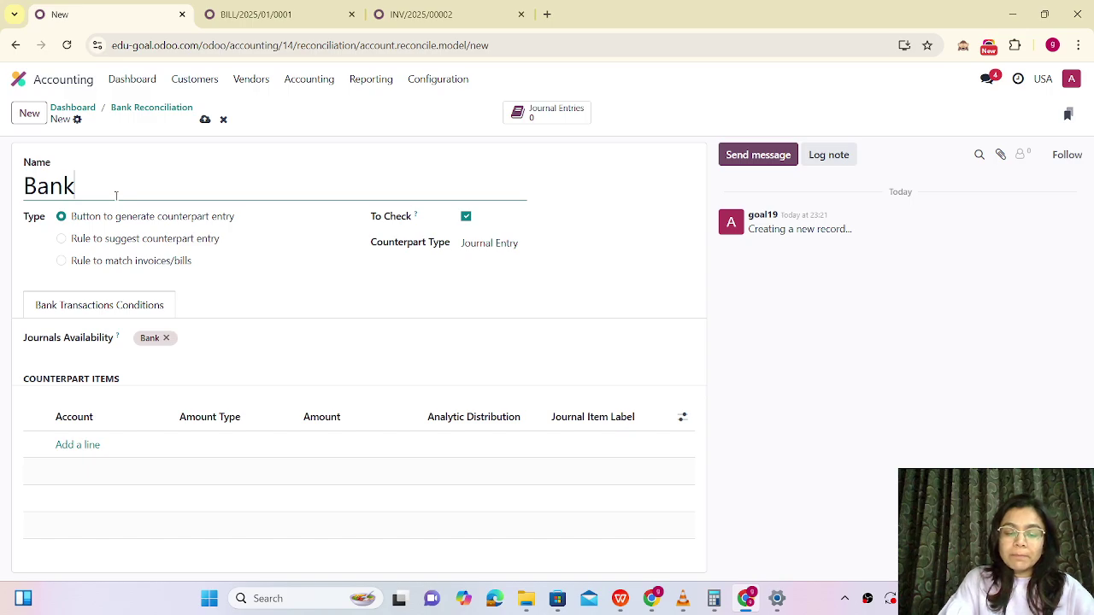
text( fees)
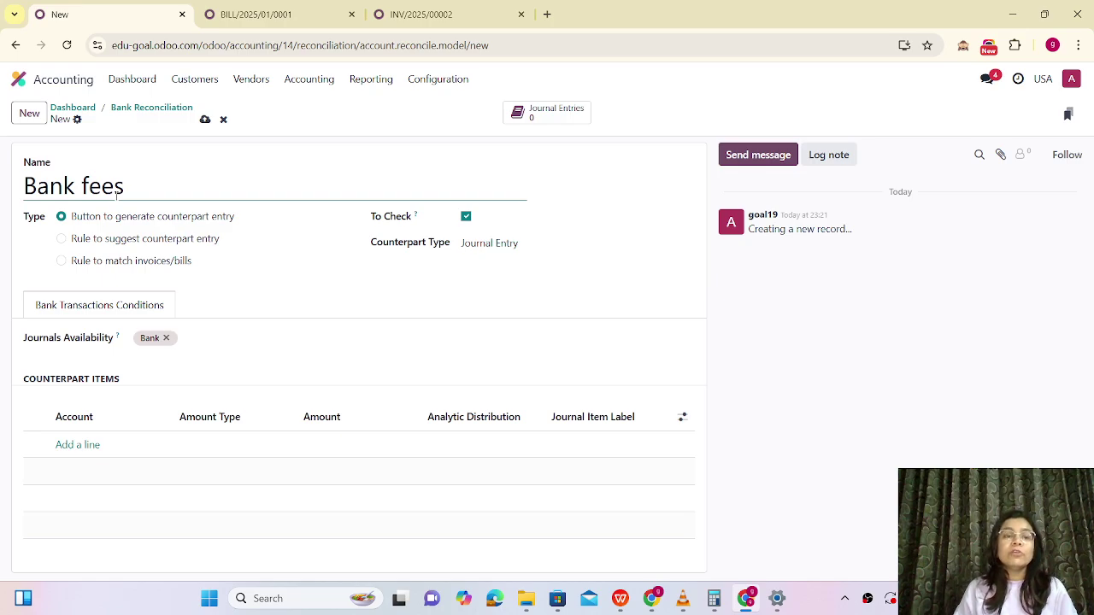
click(466, 216)
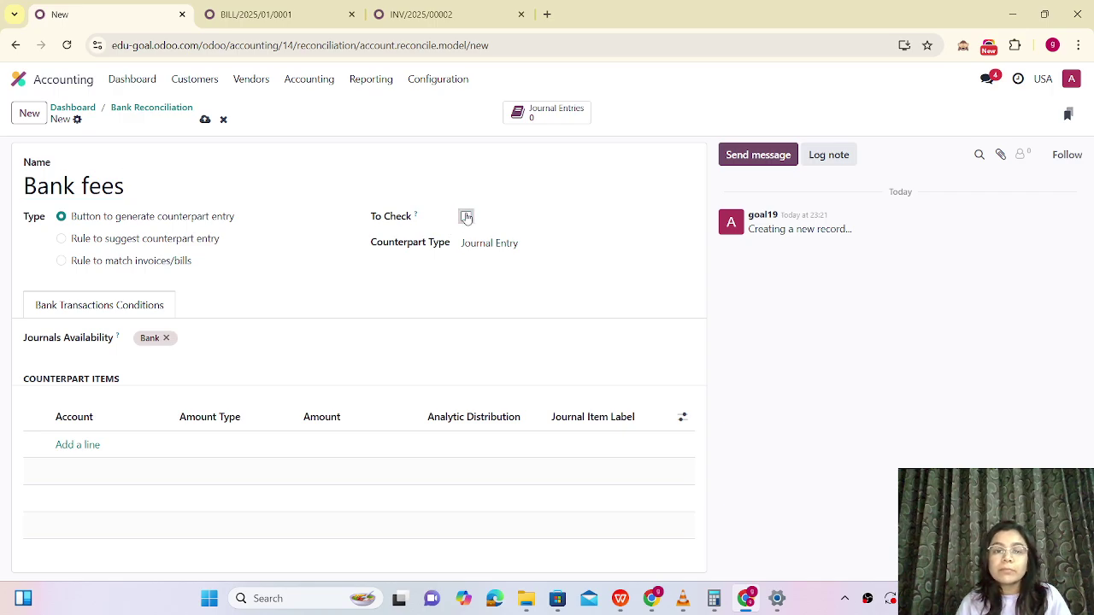
click(75, 445)
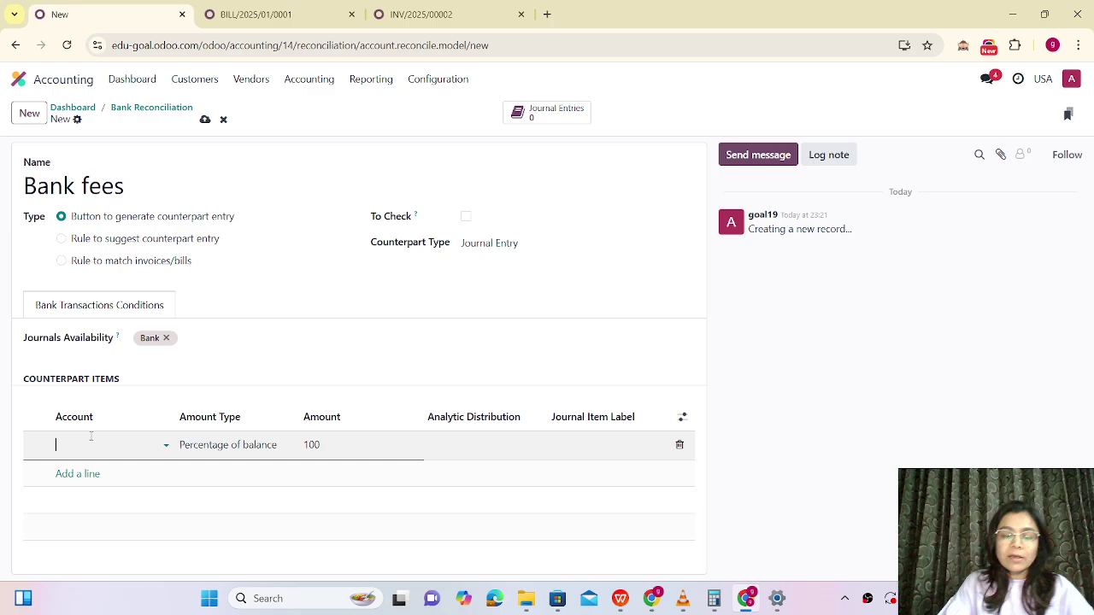
text(bank)
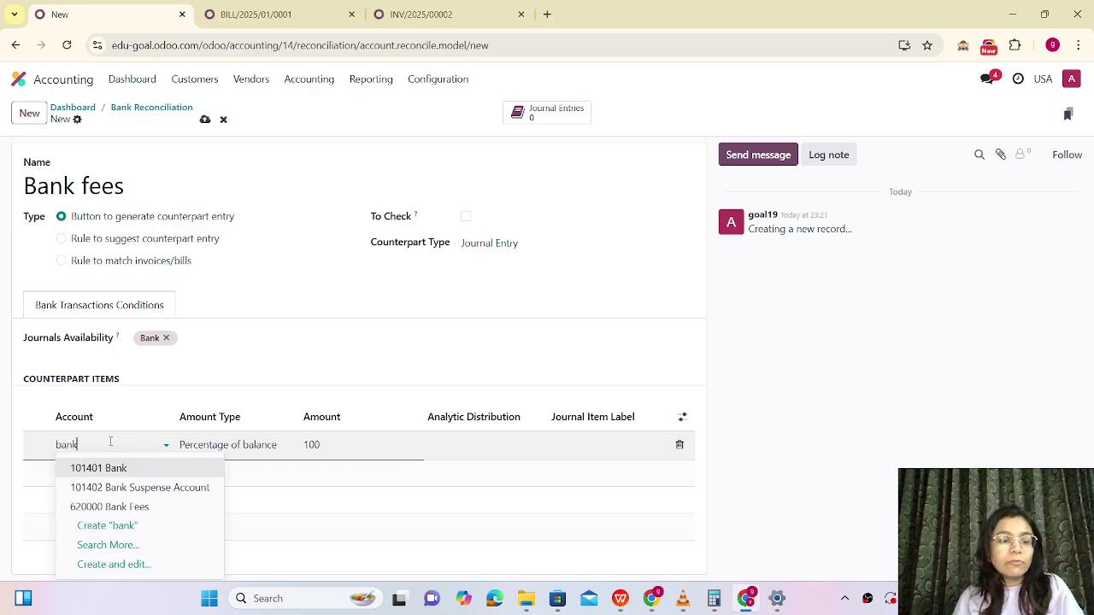
click(144, 509)
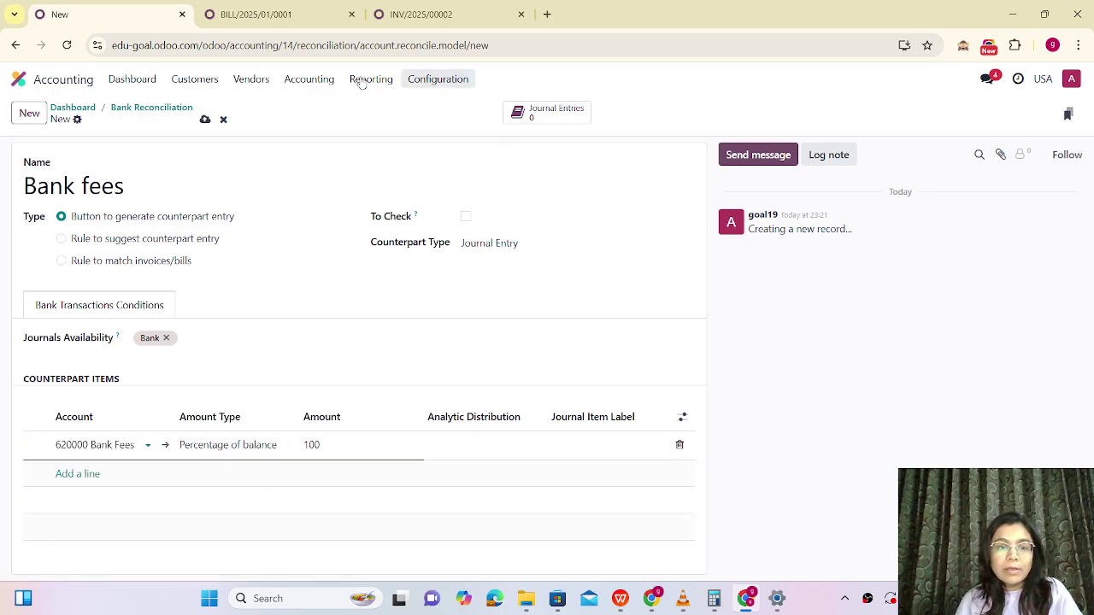
click(205, 119)
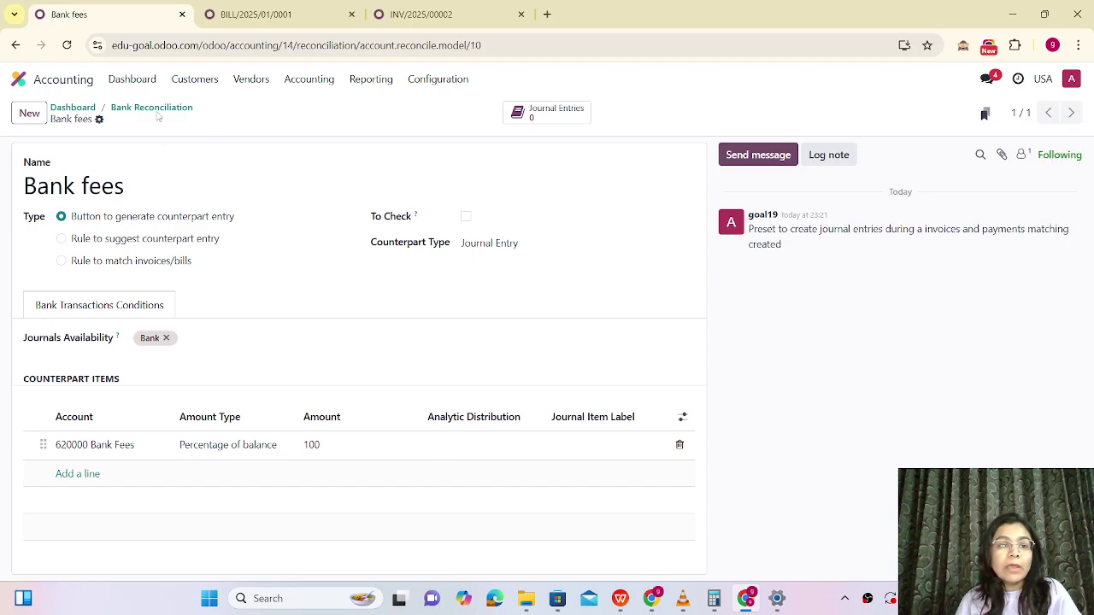
From the dashboard's five unreconciled lines, apply the Bank fees model to the -$30.00 fee line and validate
click(74, 109)
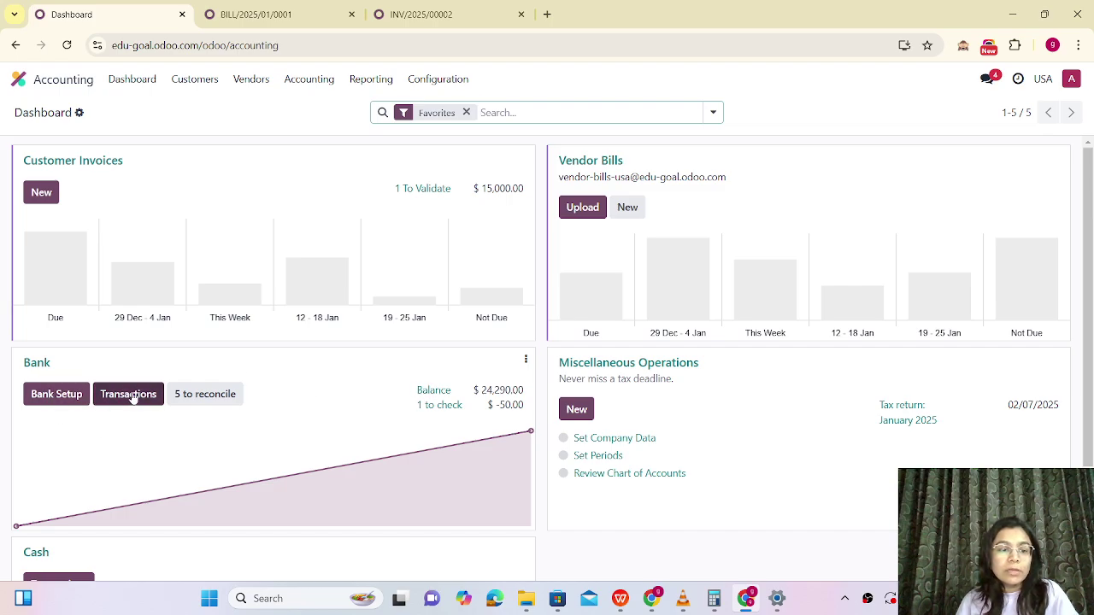
click(201, 394)
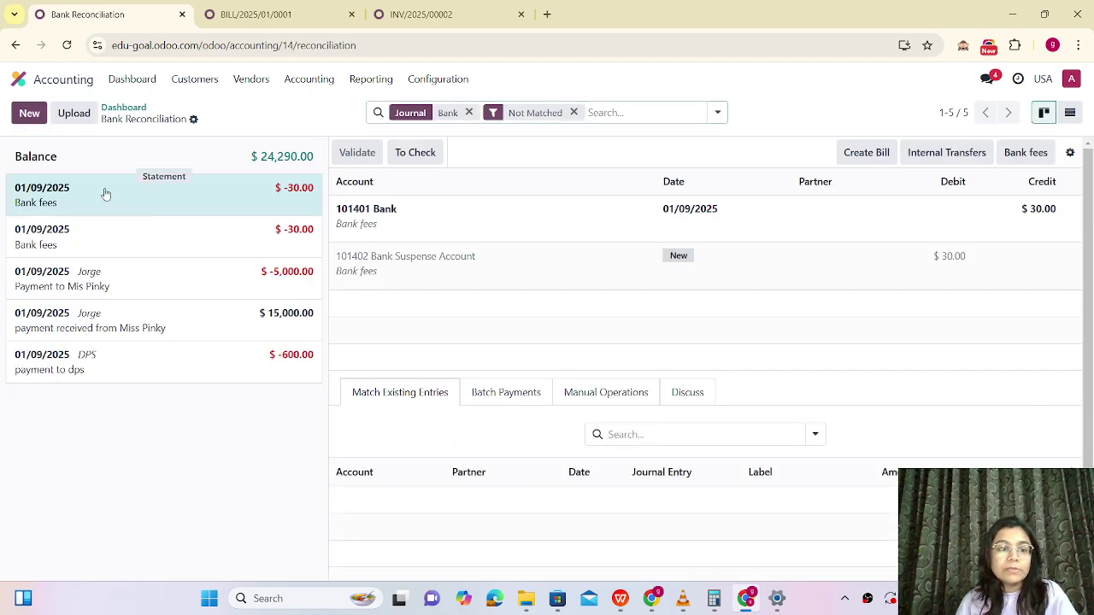
click(1044, 155)
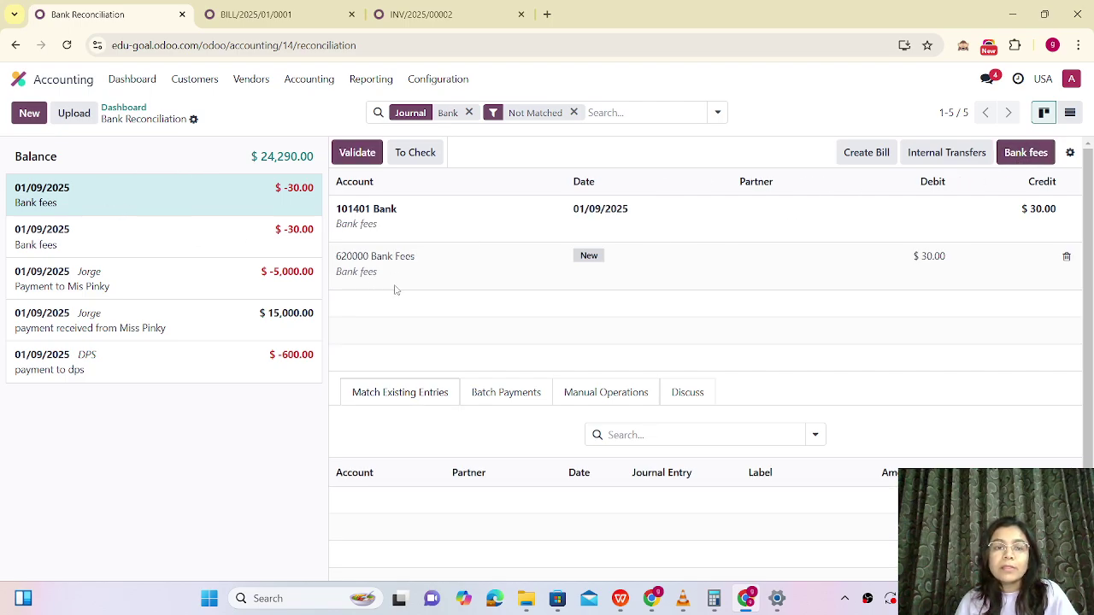
click(357, 154)
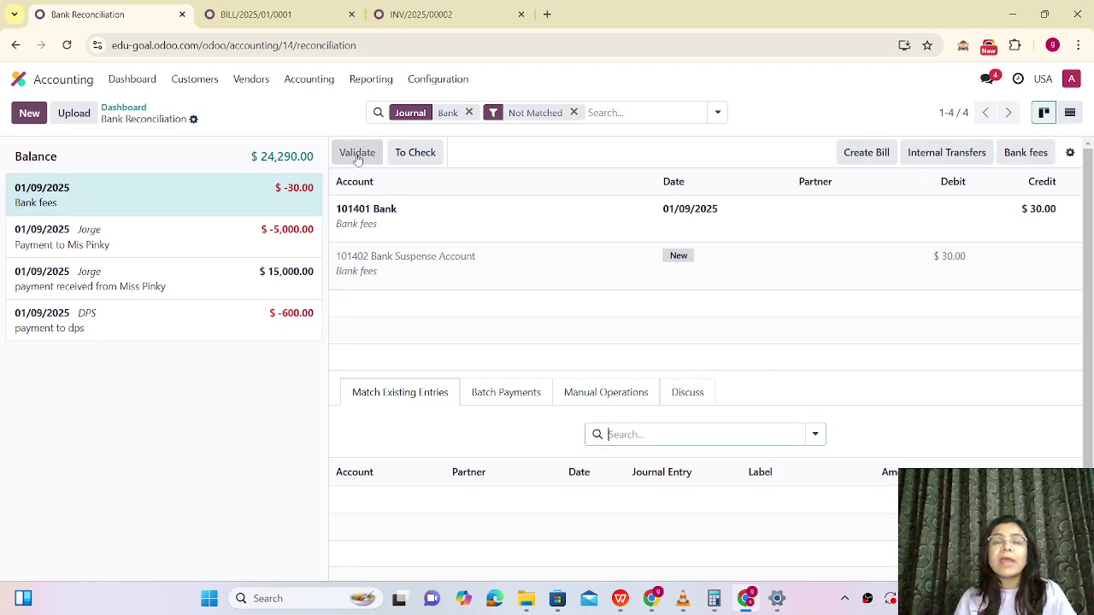